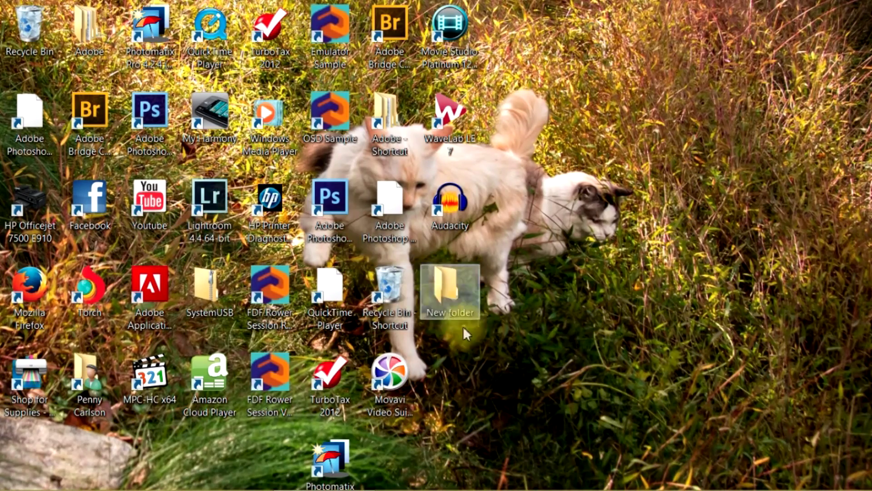
Launch Adobe Bridge CS6 from its desktop shortcut with Ctrl+Alt+Shift held to bring up Reset Settings.
{"action": "left_click", "coordinate": [474, 347]}
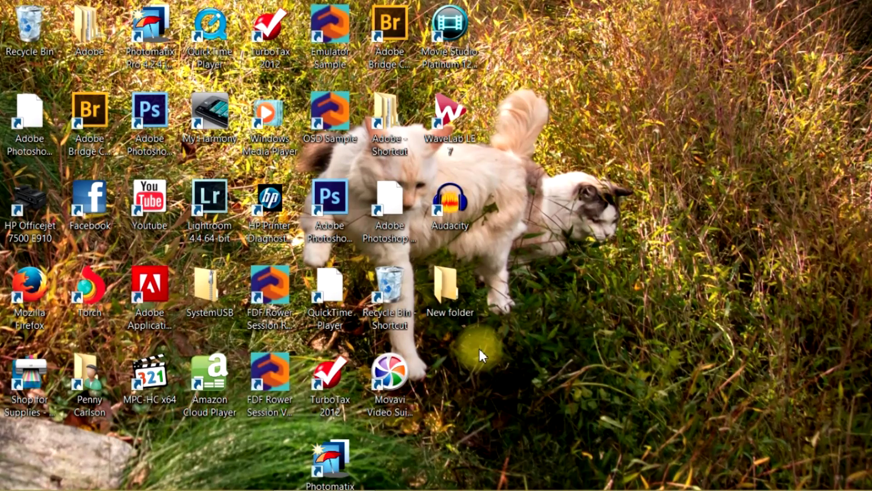
{"action": "left_click", "coordinate": [388, 22]}
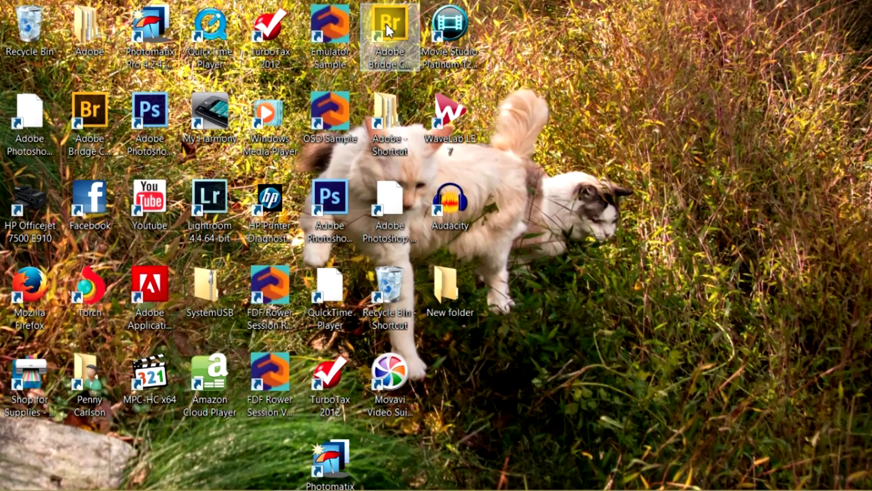
{"action": "double_click", "coordinate": [389, 28]}
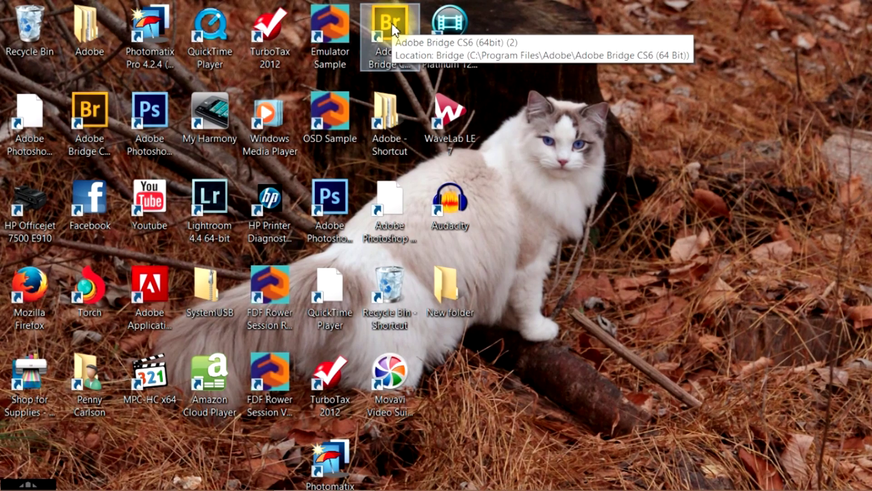
{"action": "left_click", "coordinate": [396, 72]}
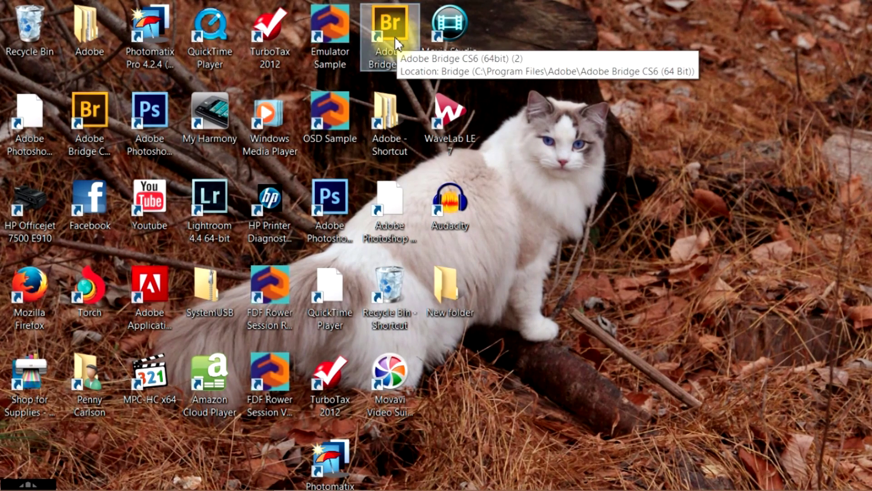
{"action": "key", "text": "F2"}
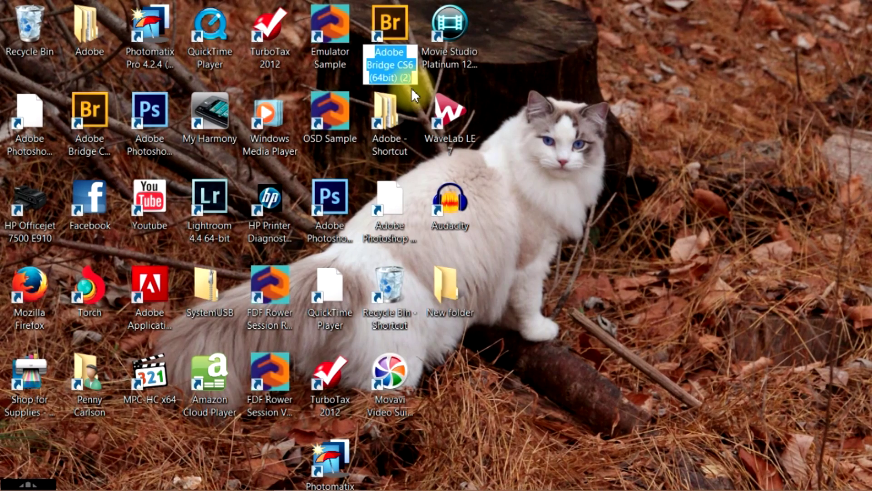
{"action": "key", "text": "Escape"}
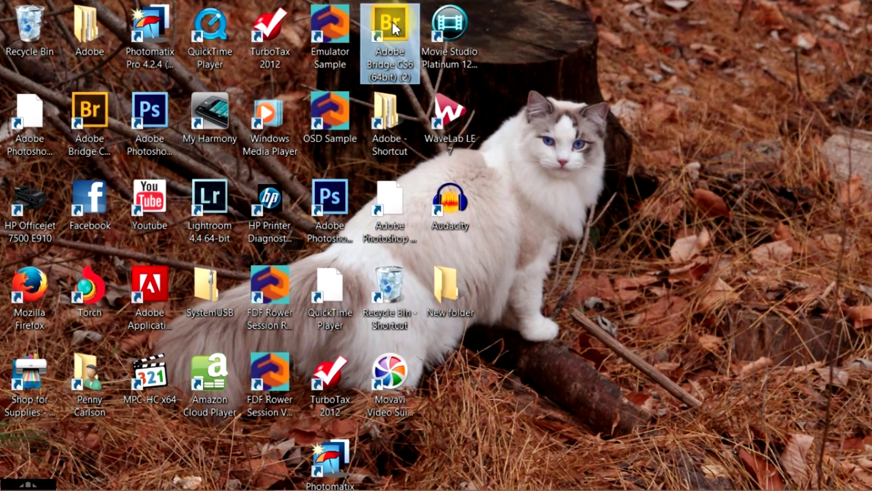
{"action": "right_click", "coordinate": [391, 21]}
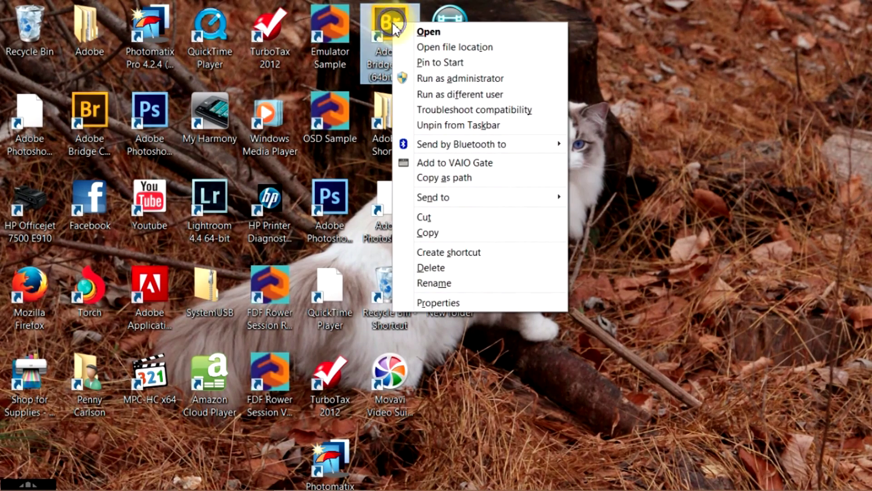
{"action": "left_click", "coordinate": [430, 32], "text": "ctrl"}
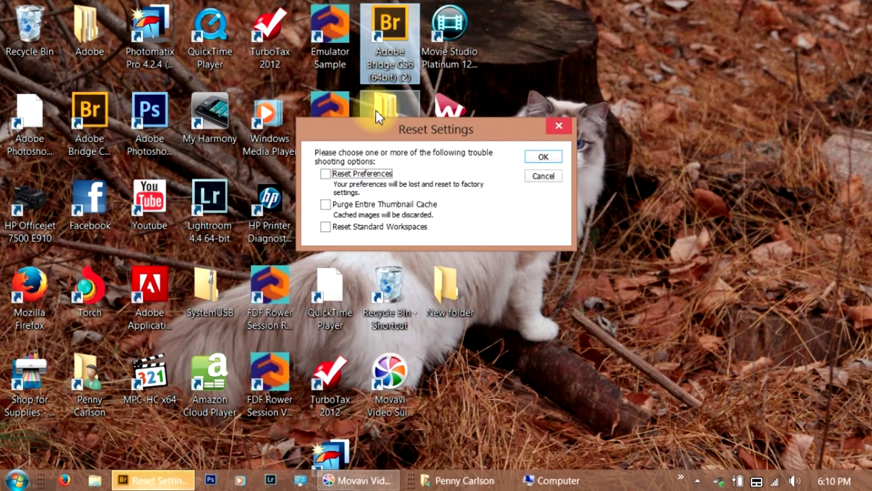
Choose Reset Preferences and start Bridge on the Desktop folder with factory settings.
{"action": "left_click", "coordinate": [327, 178]}
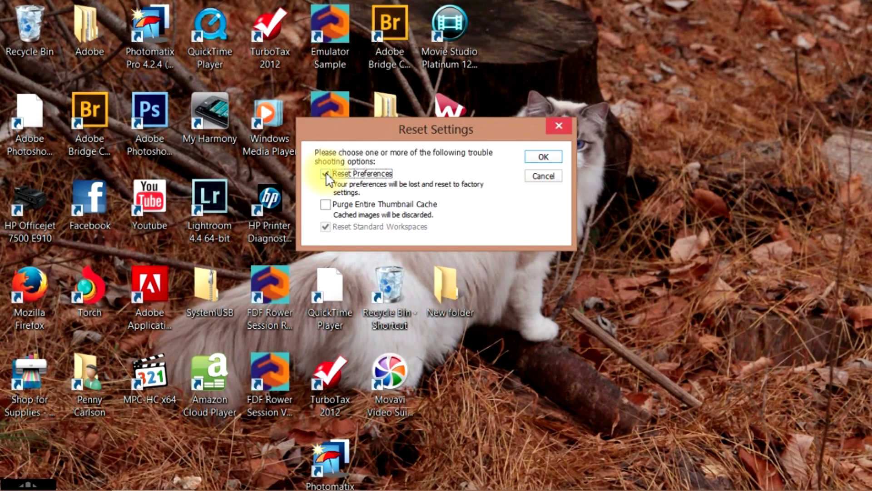
{"action": "left_click", "coordinate": [535, 159]}
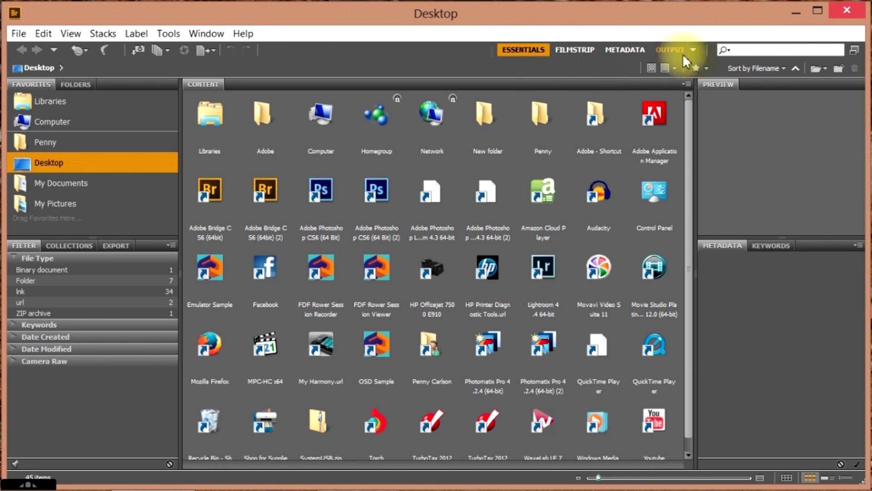
Widen the workspace bar, try the Filmstrip and Folders layouts, then return to Essentials.
{"action": "left_click", "coordinate": [496, 54]}
{"action": "left_click_drag", "start_coordinate": [495, 54], "coordinate": [259, 54]}
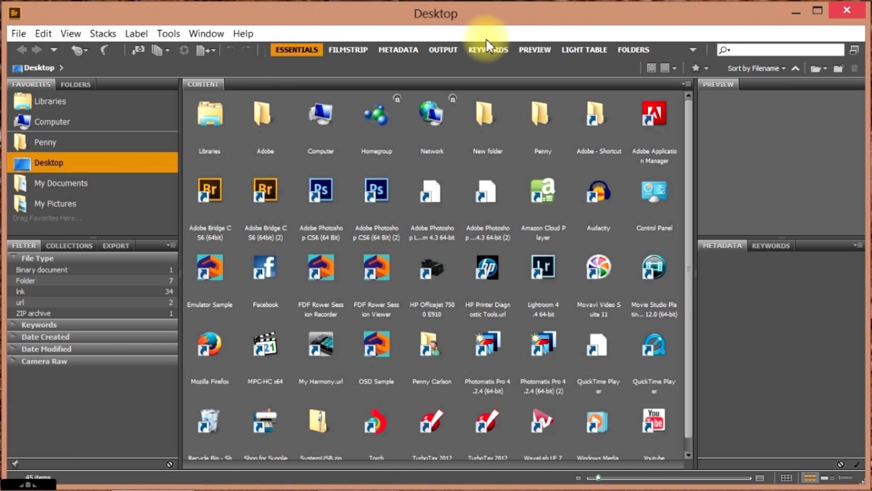
{"action": "left_click", "coordinate": [348, 50]}
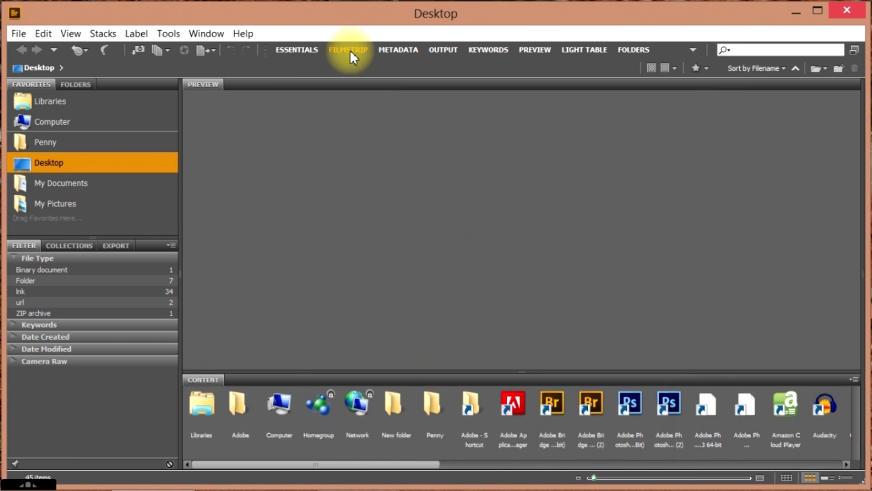
{"action": "left_click", "coordinate": [402, 48]}
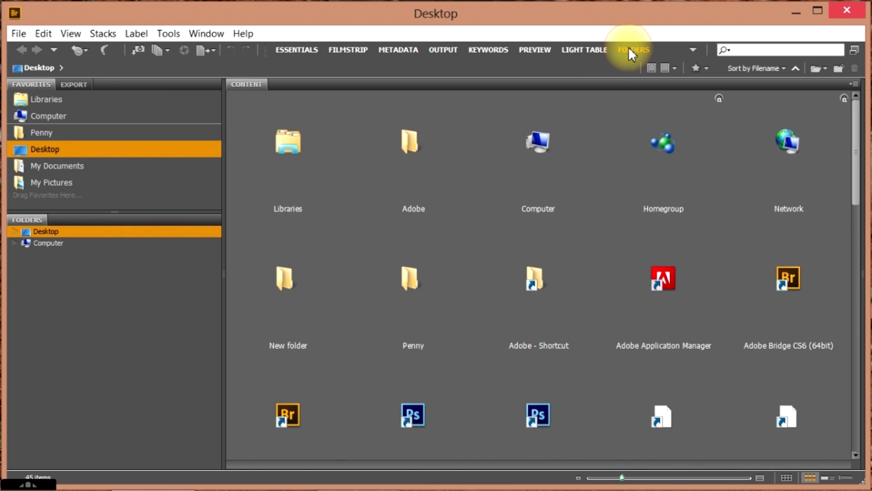
{"action": "left_click", "coordinate": [282, 48]}
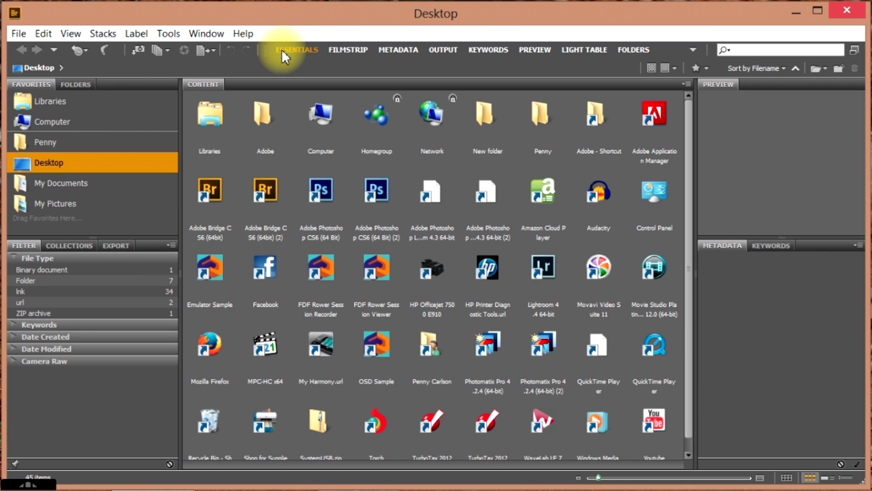
{"action": "left_click", "coordinate": [282, 49]}
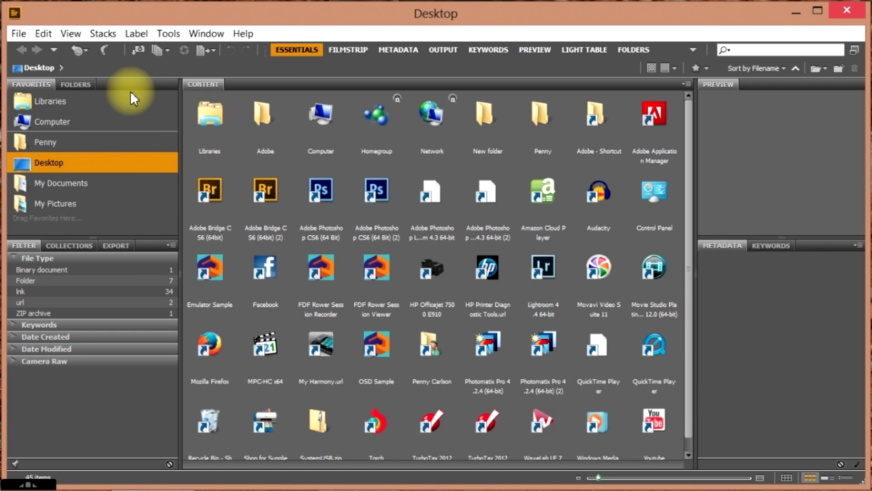
{"action": "left_click", "coordinate": [23, 34]}
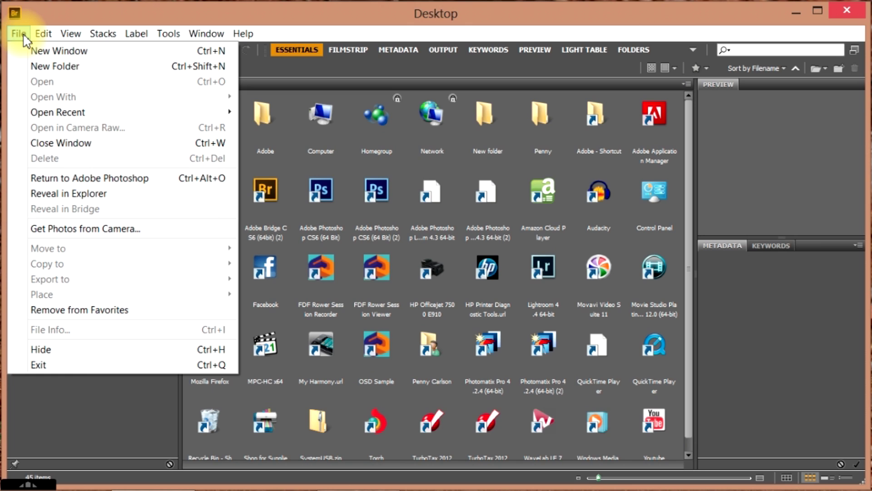
Open Get Photos from Camera with F:\ as source, keeping Pictures and Shot Date (yyyymmdd) subfolders.
{"action": "left_click", "coordinate": [43, 225]}
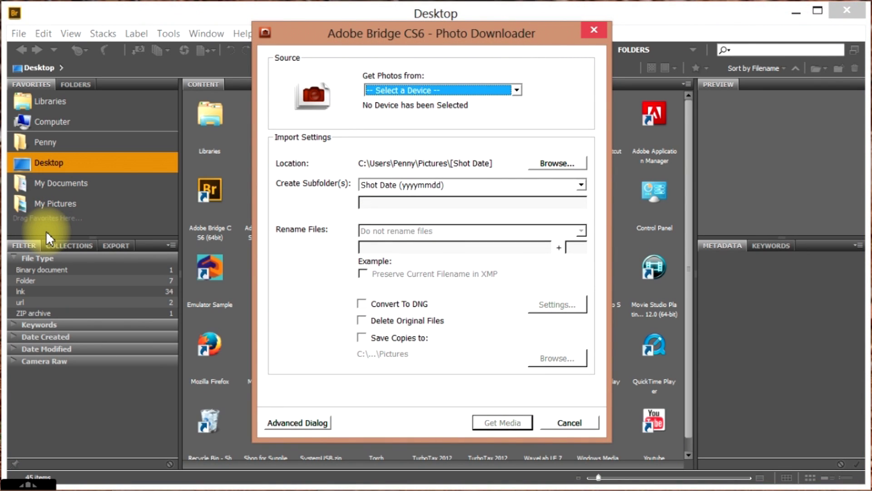
{"action": "left_click", "coordinate": [478, 94]}
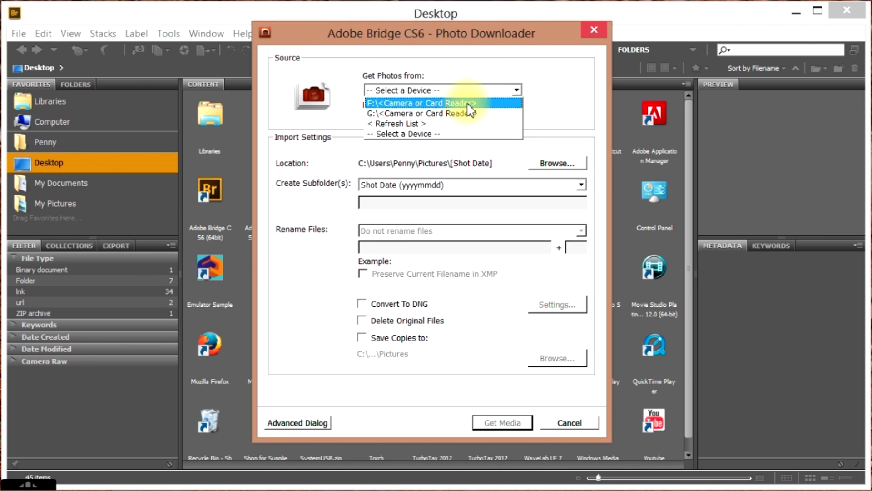
{"action": "left_click", "coordinate": [468, 104]}
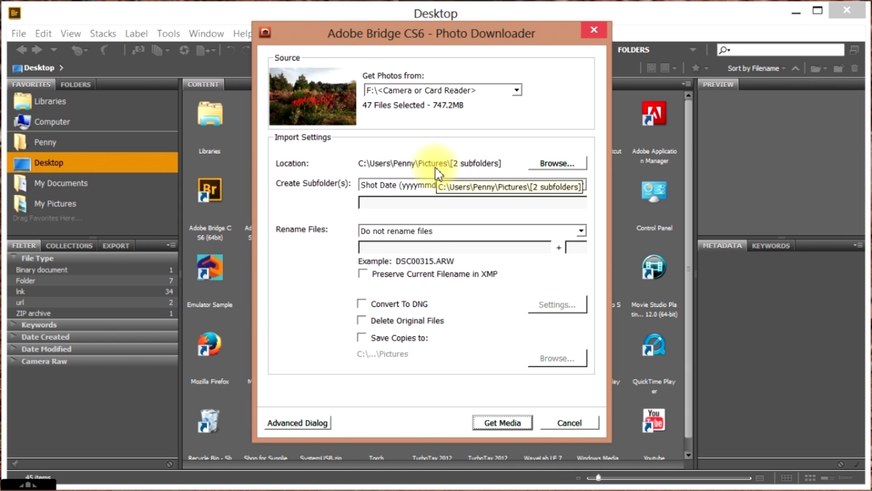
{"action": "left_click", "coordinate": [553, 166]}
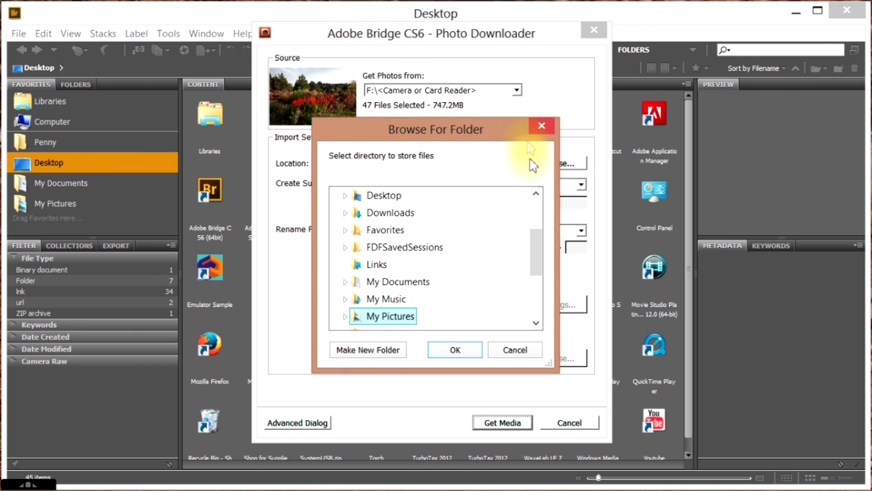
{"action": "left_click", "coordinate": [540, 127]}
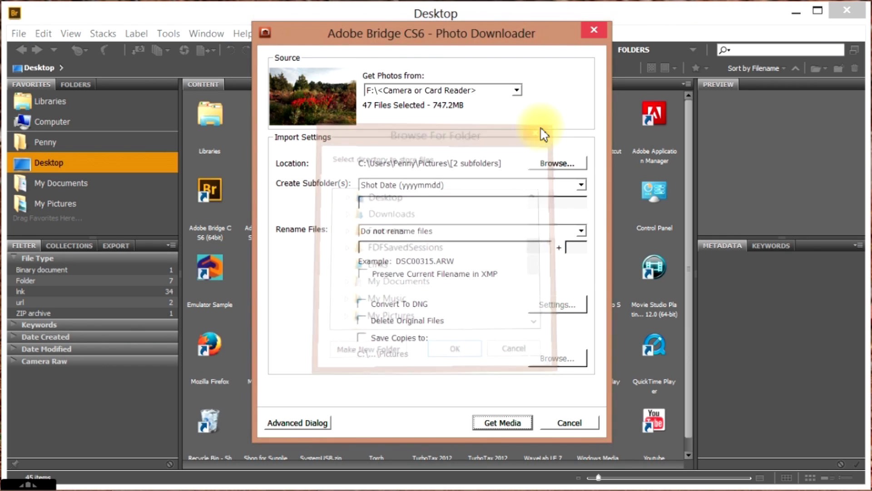
{"action": "left_click", "coordinate": [449, 184]}
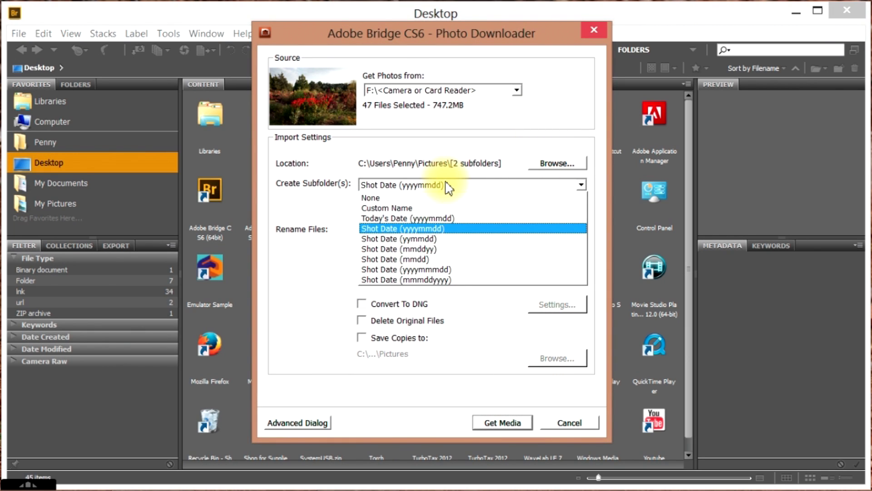
{"action": "left_click", "coordinate": [411, 231]}
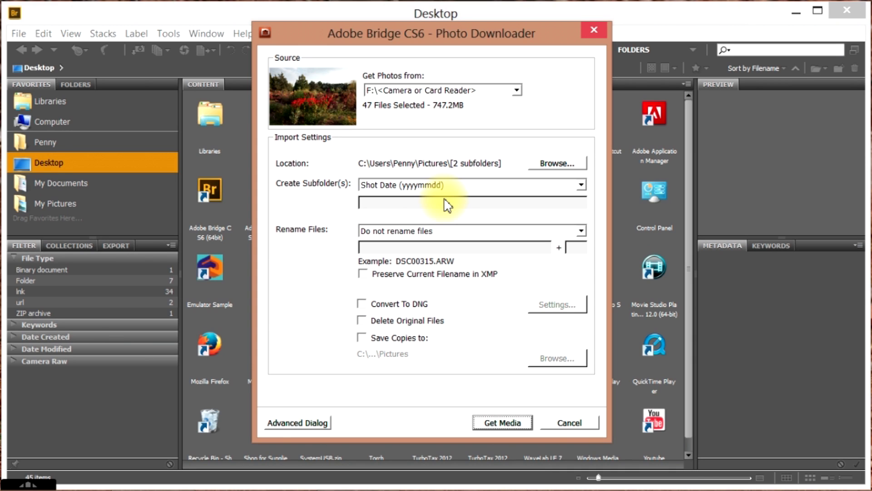
{"action": "left_click", "coordinate": [458, 185]}
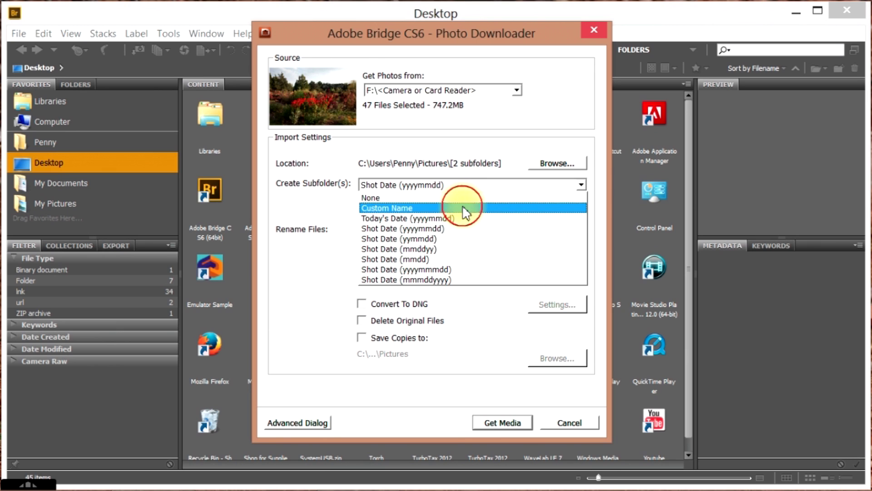
Keep Shot Date (yyyymmdd) as the import subfolder naming.
{"action": "left_click", "coordinate": [464, 208]}
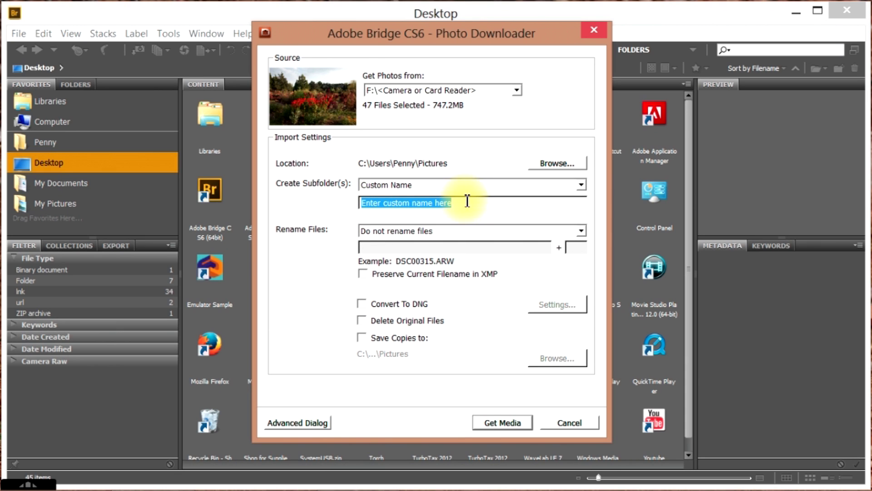
{"action": "left_click", "coordinate": [467, 186]}
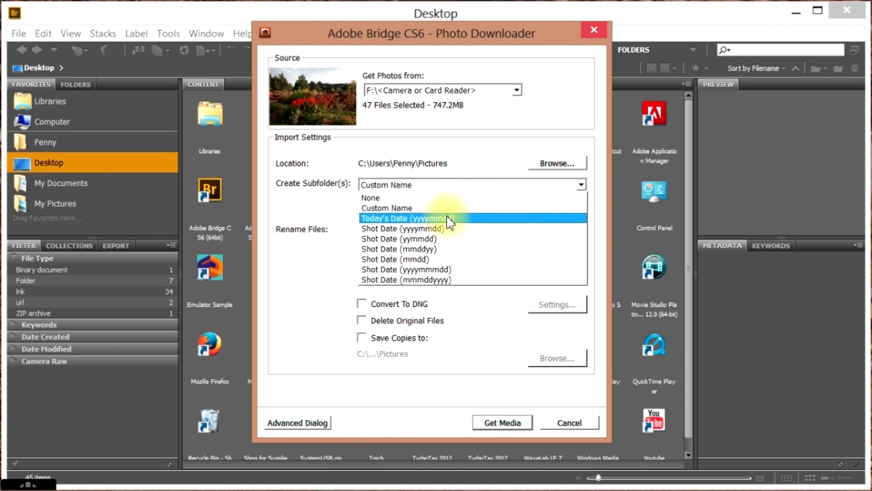
{"action": "left_click", "coordinate": [443, 228]}
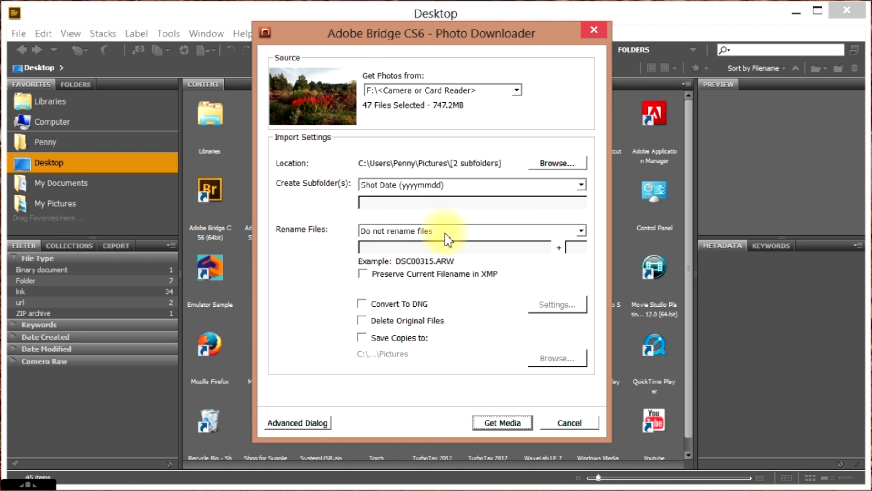
Rename files as Shot Date (yyyymmdd) + Custom Name, with the custom name 'Heyar Words'.
{"action": "left_click", "coordinate": [446, 237]}
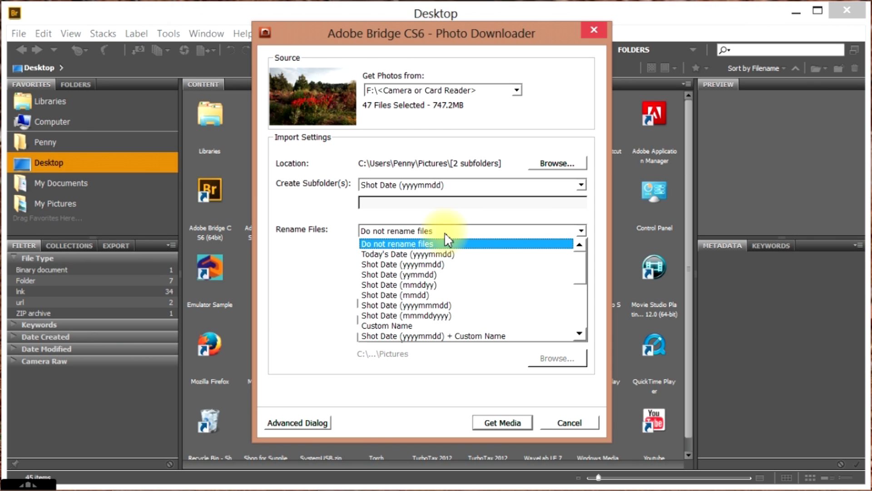
{"action": "left_click", "coordinate": [427, 336]}
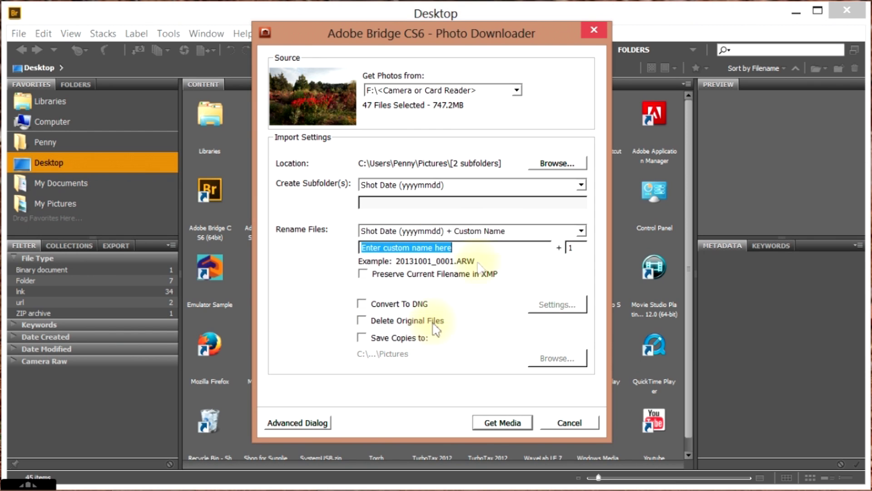
{"action": "left_click", "coordinate": [511, 231]}
{"action": "left_click", "coordinate": [503, 231]}
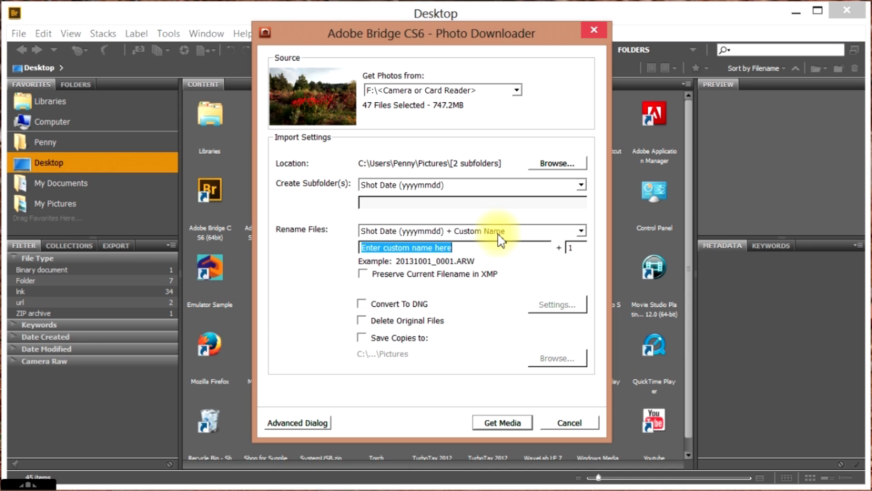
{"action": "type", "text": "H"}
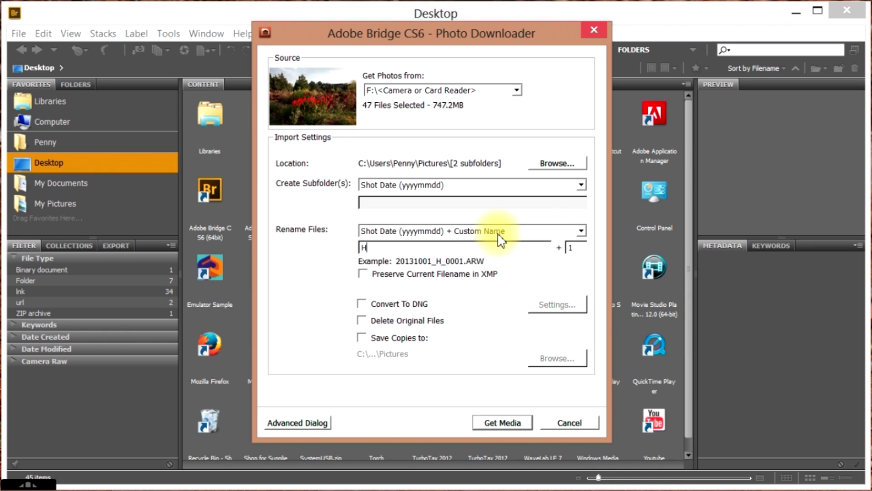
{"action": "type", "text": "eyar "}
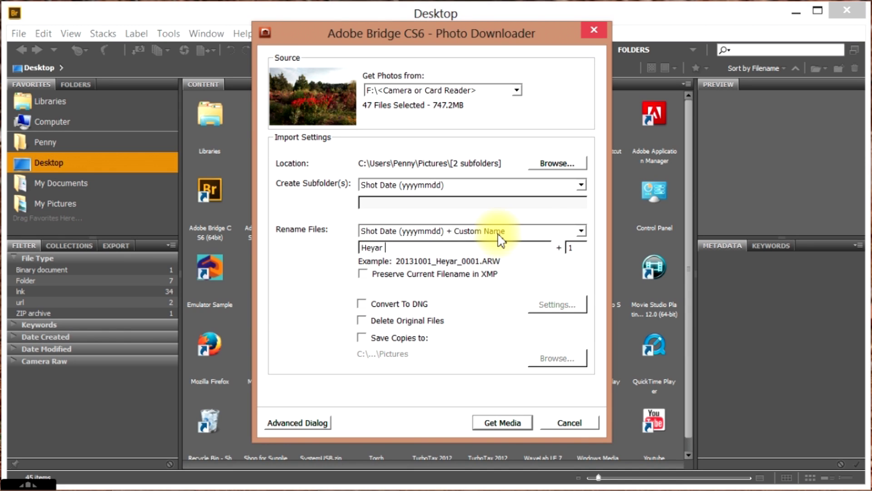
{"action": "type", "text": "Word"}
{"action": "type", "text": "s"}
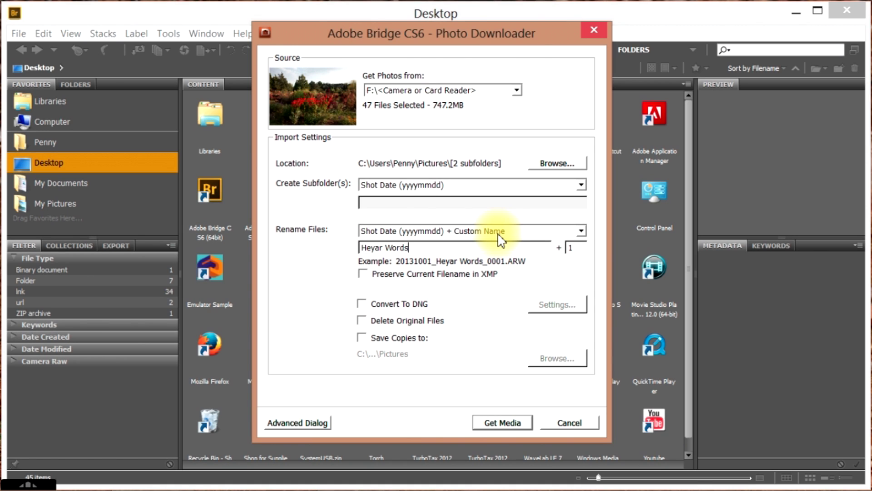
Enable Convert To DNG and start downloading the photos.
{"action": "left_click", "coordinate": [363, 313]}
{"action": "left_click", "coordinate": [550, 305]}
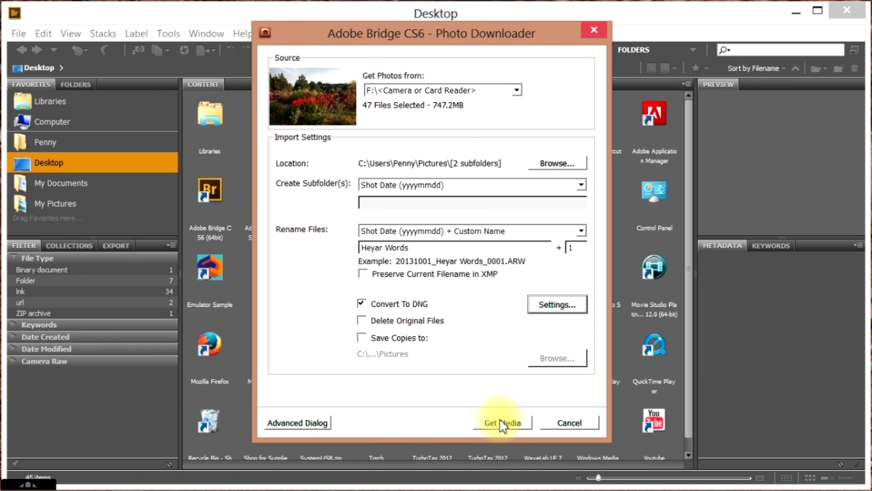
{"action": "left_click", "coordinate": [501, 423]}
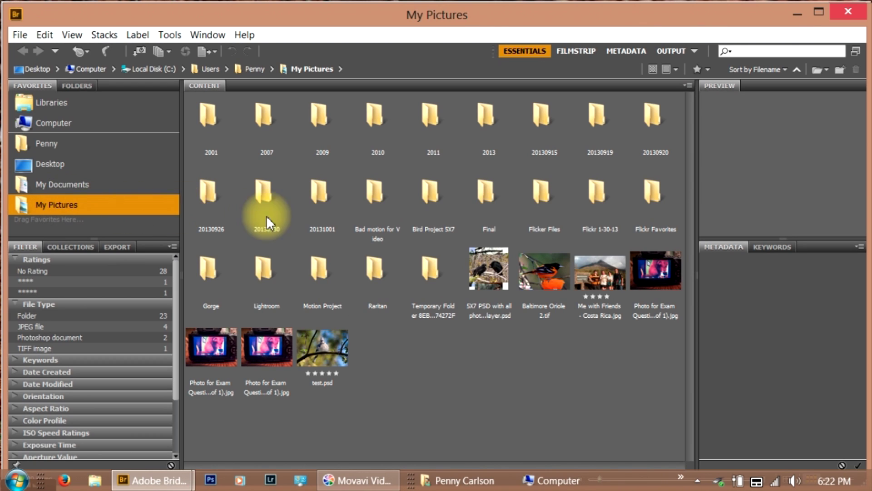
Open the 20131001 folder and enlarge the imported DNG thumbnails.
{"action": "left_click", "coordinate": [323, 196]}
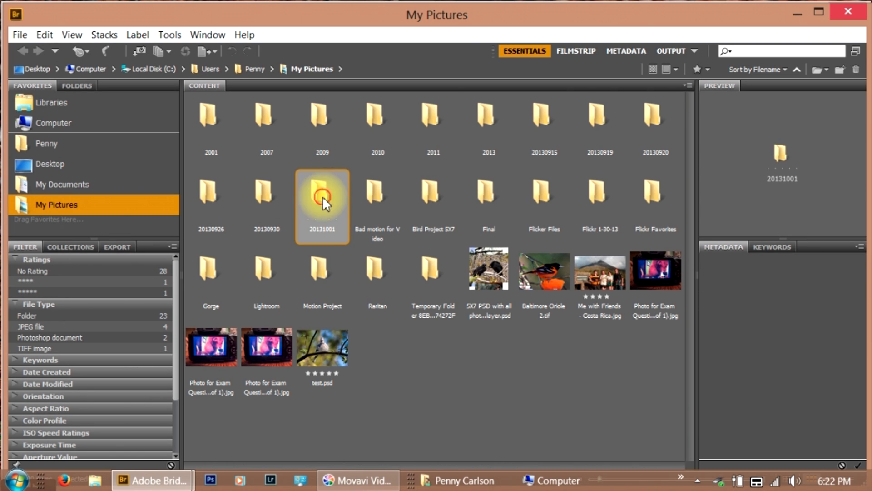
{"action": "double_click", "coordinate": [323, 197]}
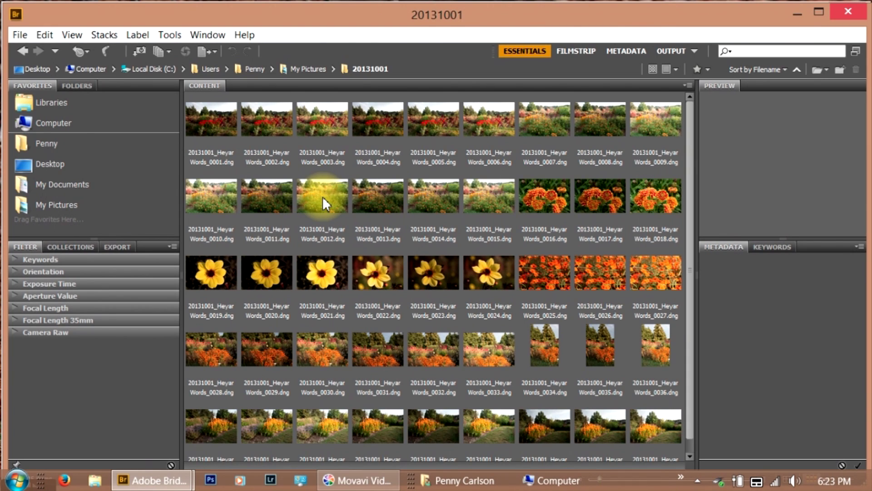
{"action": "scroll", "coordinate": [373, 356], "scroll_direction": "down", "scroll_amount": 1}
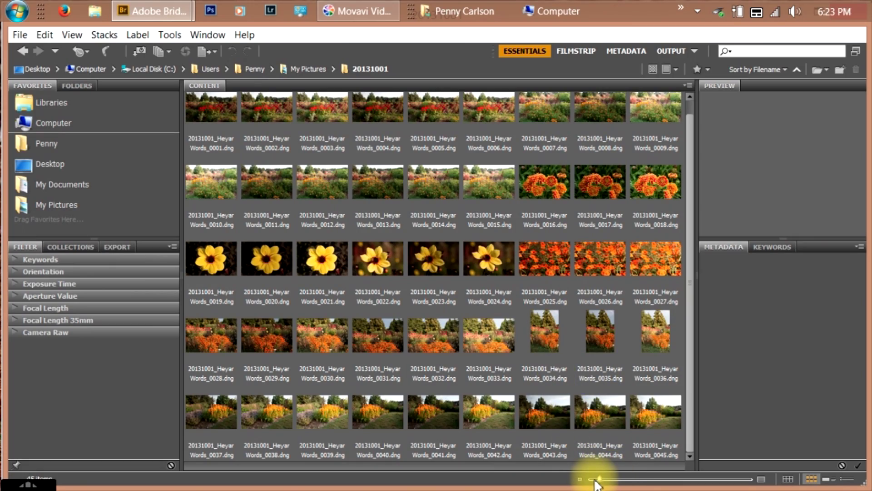
{"action": "left_click_drag", "start_coordinate": [600, 478], "coordinate": [721, 480]}
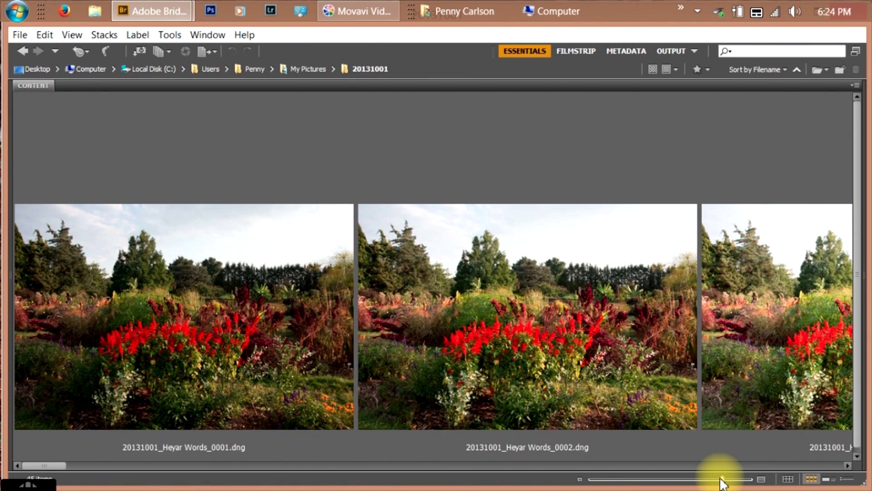
{"action": "left_click_drag", "start_coordinate": [722, 483], "coordinate": [741, 479]}
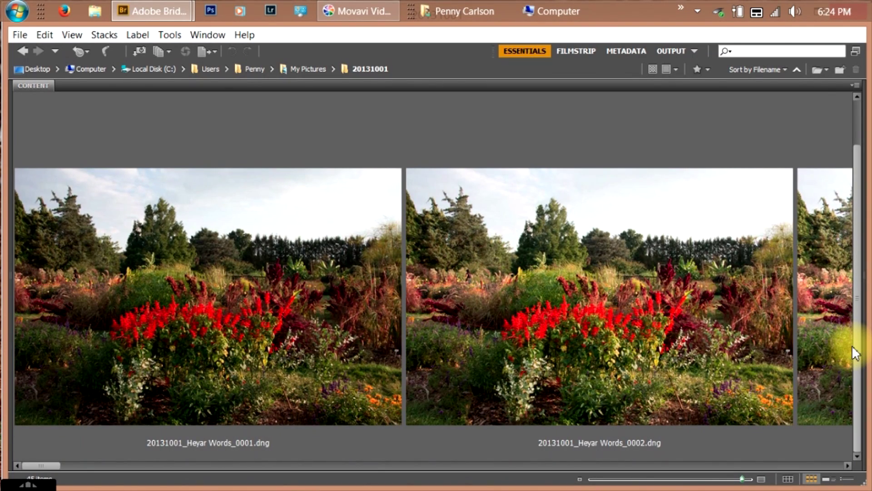
Restore the side panels, scroll through the photos, and shrink thumbnails to fit all 45.
{"action": "key", "text": "Tab"}
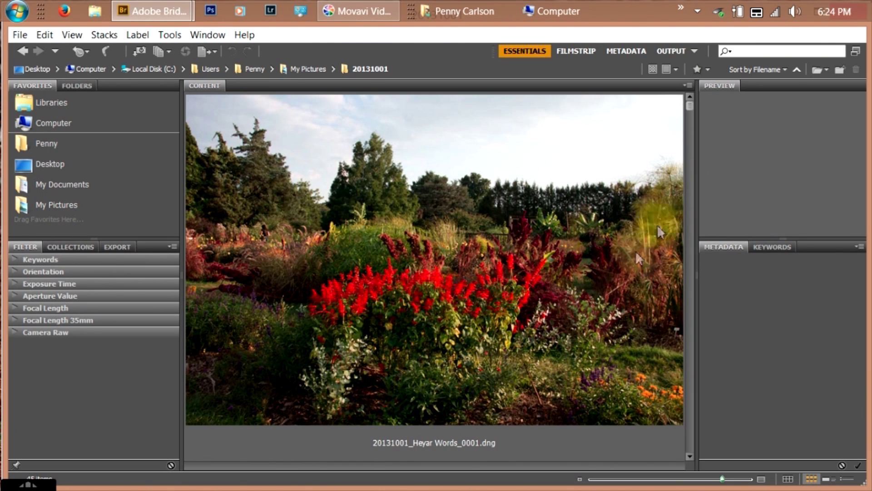
{"action": "left_click", "coordinate": [690, 101]}
{"action": "left_click_drag", "start_coordinate": [691, 103], "coordinate": [688, 149]}
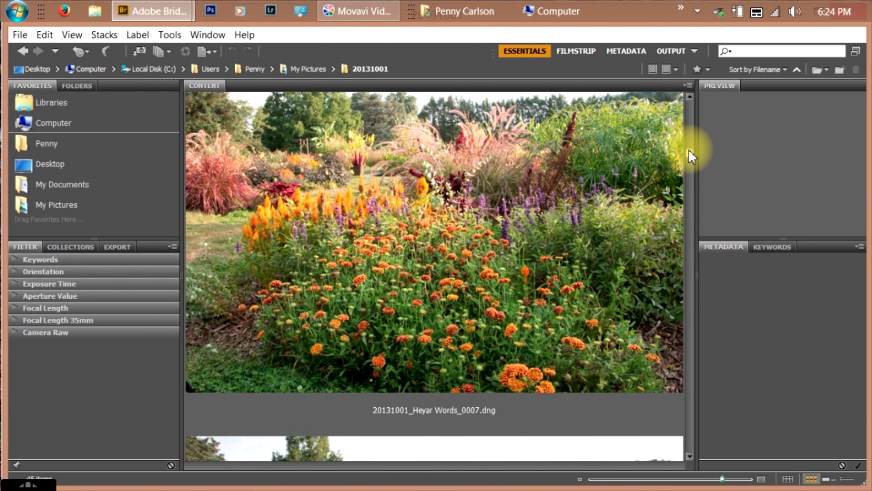
{"action": "left_click_drag", "start_coordinate": [688, 149], "coordinate": [683, 96]}
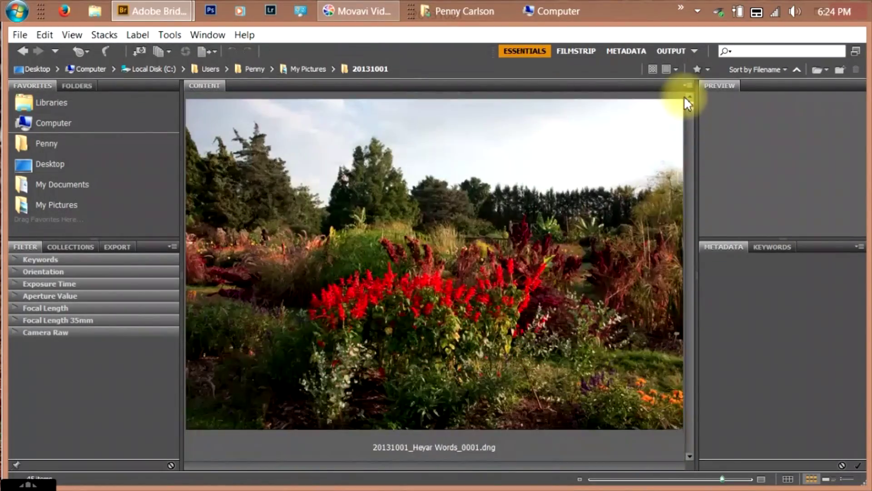
{"action": "left_click", "coordinate": [47, 259]}
{"action": "left_click_drag", "start_coordinate": [722, 479], "coordinate": [598, 480]}
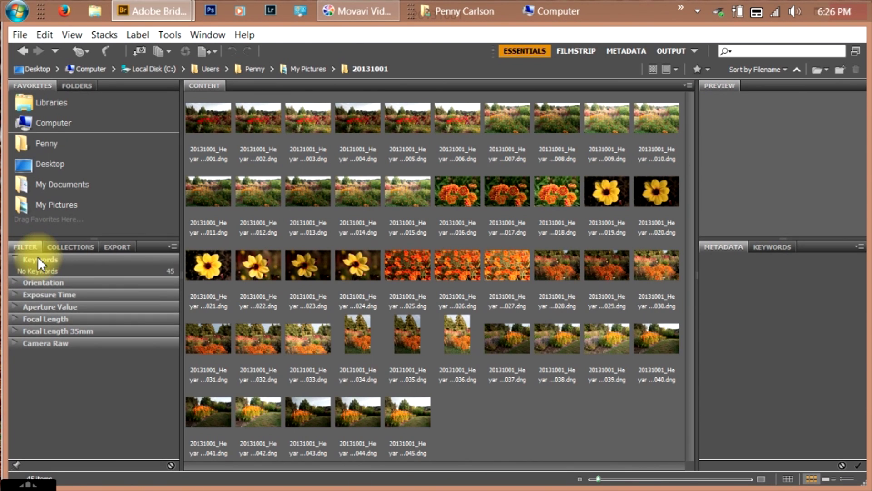
Select all 45 photos and bring up the Keywords panel.
{"action": "key", "text": "ctrl+a"}
{"action": "left_click", "coordinate": [772, 247]}
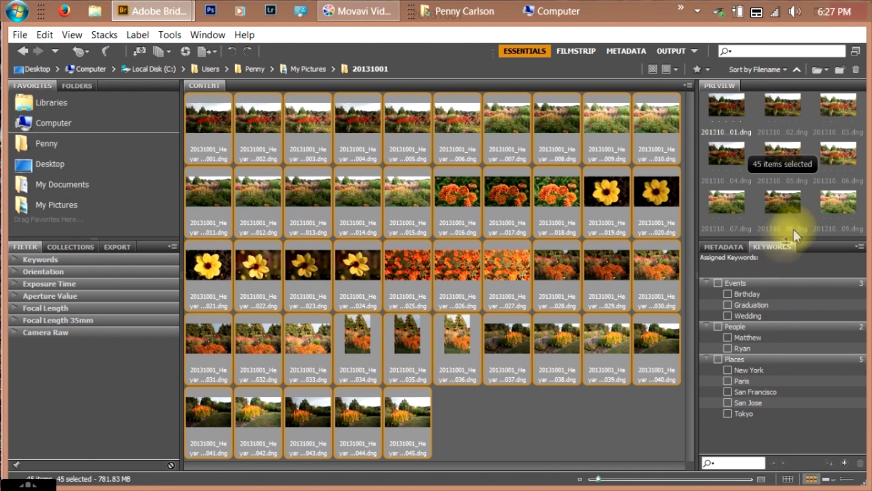
Create the keyword 'Heyar Wood' and assign it to all selected photos.
{"action": "left_click", "coordinate": [859, 248]}
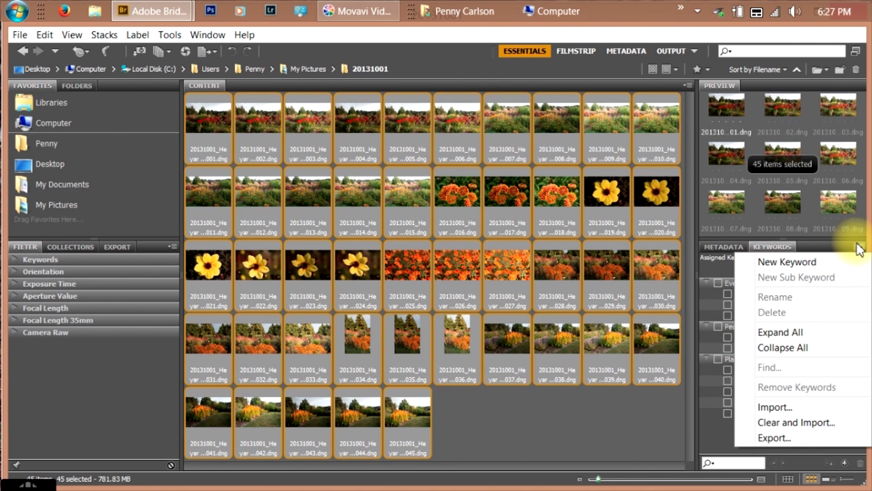
{"action": "left_click", "coordinate": [858, 250]}
{"action": "left_click", "coordinate": [857, 248]}
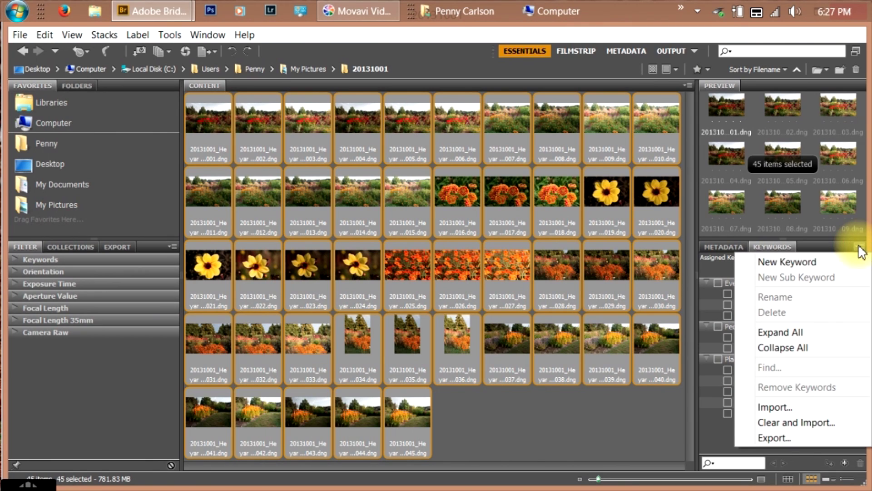
{"action": "left_click", "coordinate": [812, 264]}
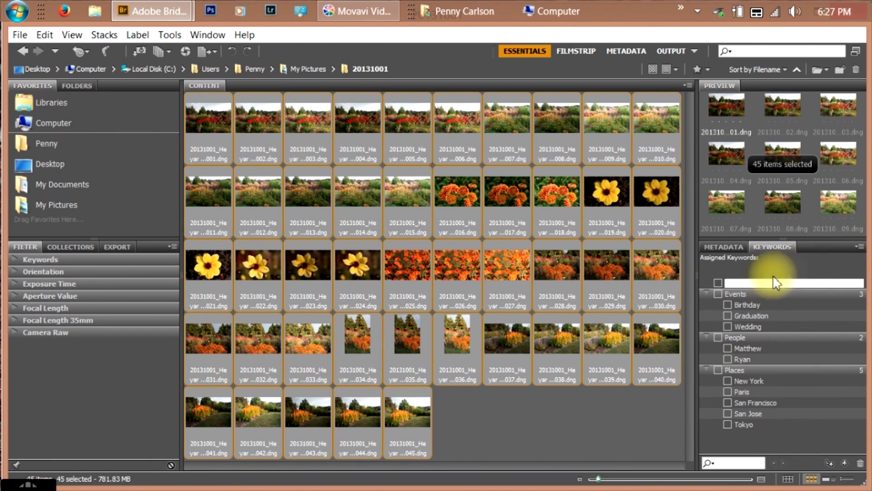
{"action": "left_click", "coordinate": [754, 285]}
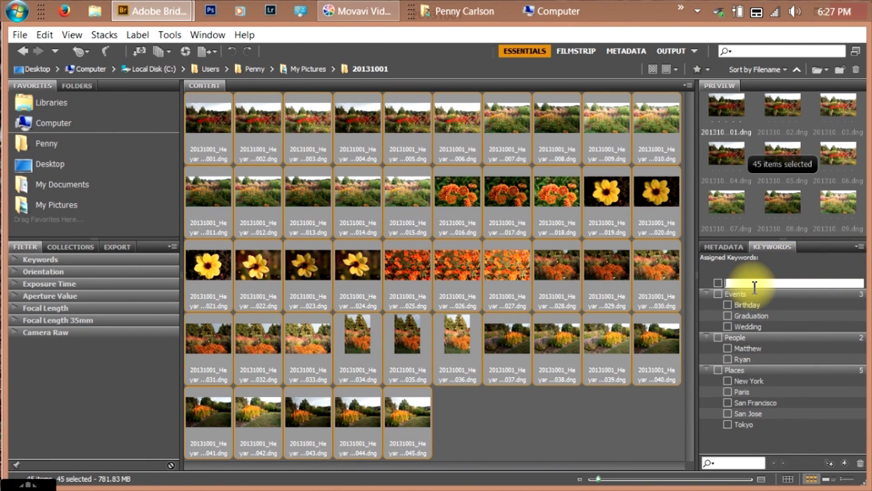
{"action": "type", "text": "Heyar Wood"}
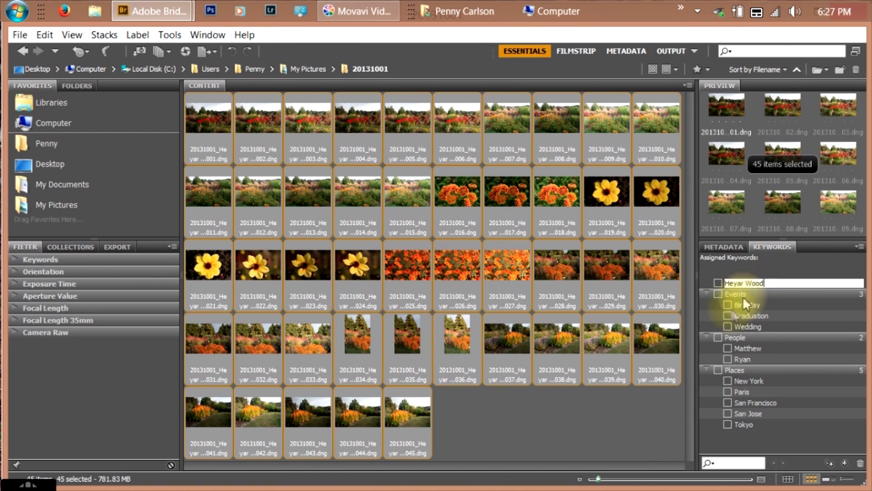
{"action": "key", "text": "Return"}
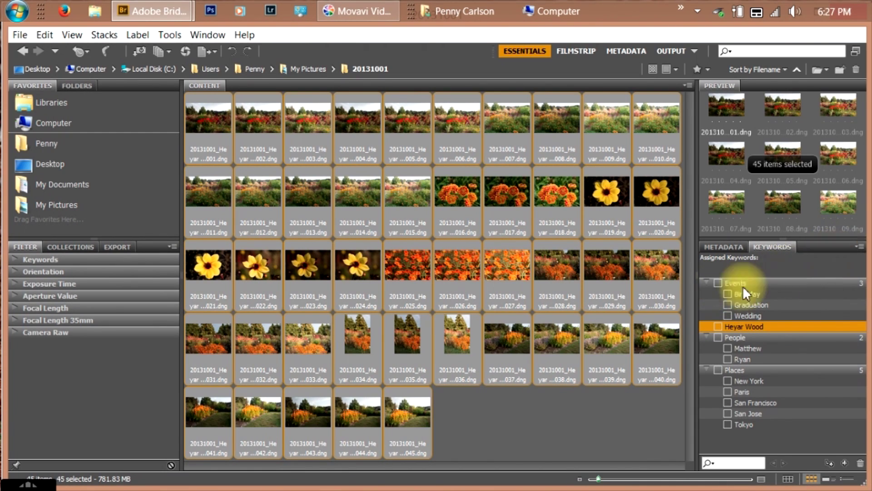
{"action": "left_click", "coordinate": [717, 326]}
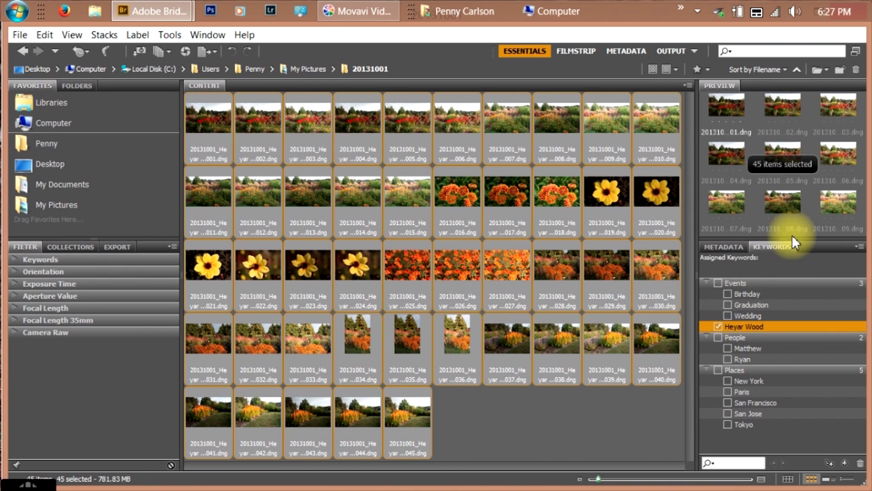
Create the keyword 'Rutgers' and assign it to all 45 photos.
{"action": "left_click", "coordinate": [858, 248]}
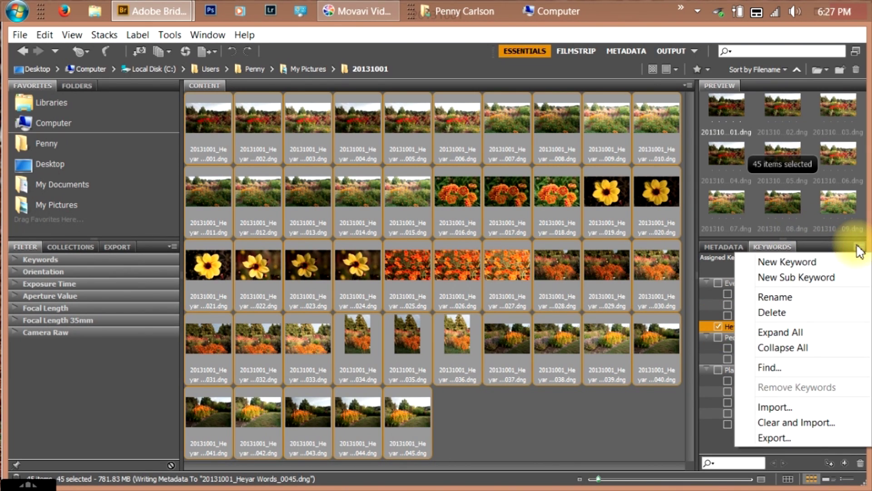
{"action": "left_click", "coordinate": [802, 262]}
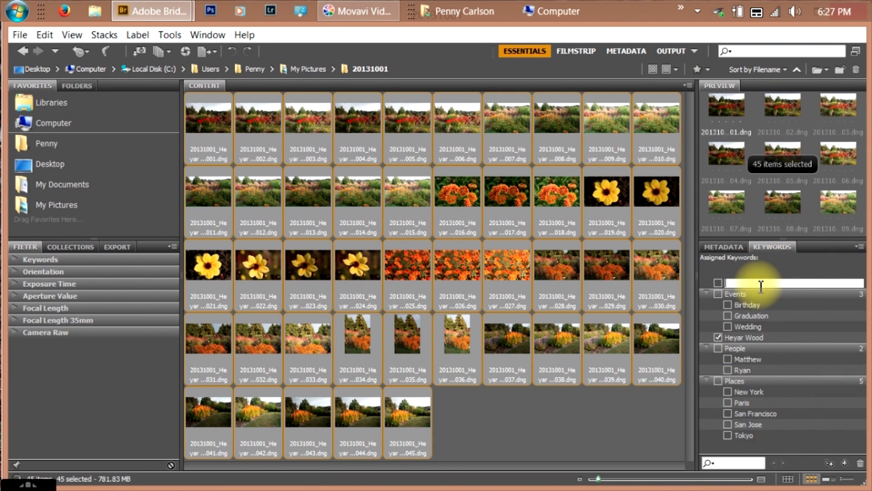
{"action": "type", "text": "Rutgers"}
{"action": "key", "text": "Return"}
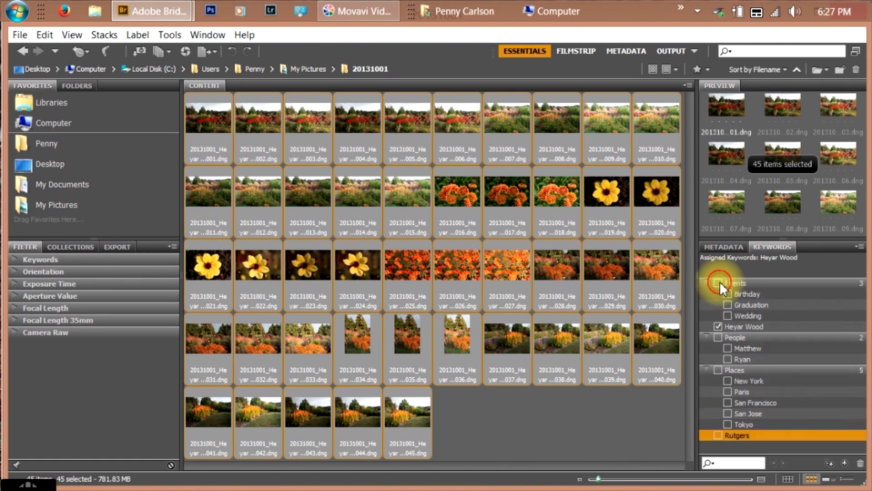
{"action": "left_click", "coordinate": [717, 432]}
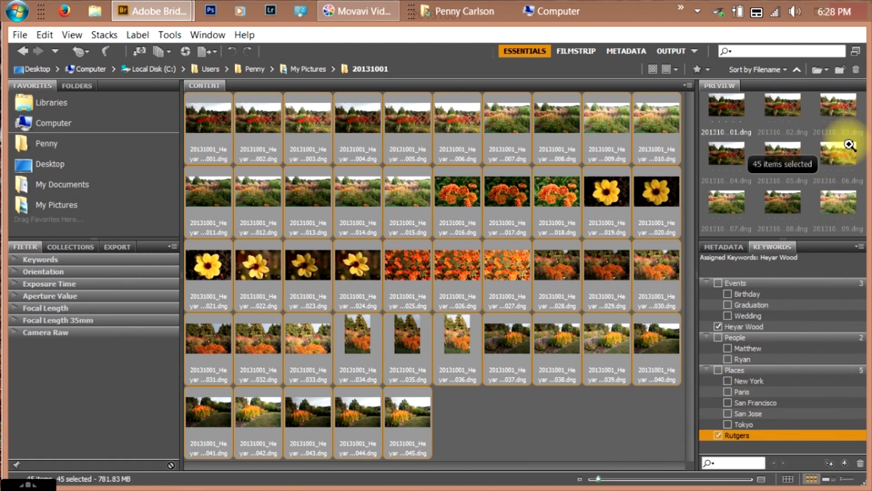
{"action": "left_click", "coordinate": [858, 246]}
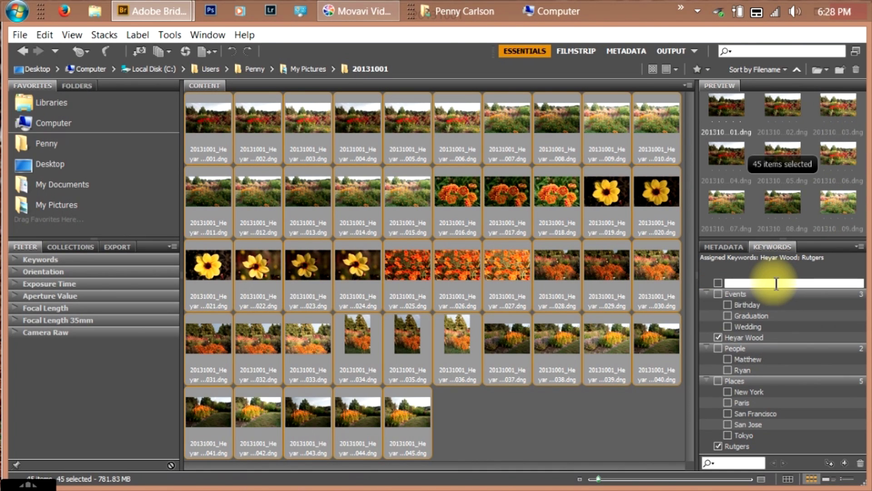
Create the keyword 'Flowers' and tag all 45 photos with it.
{"action": "type", "text": "Flowers"}
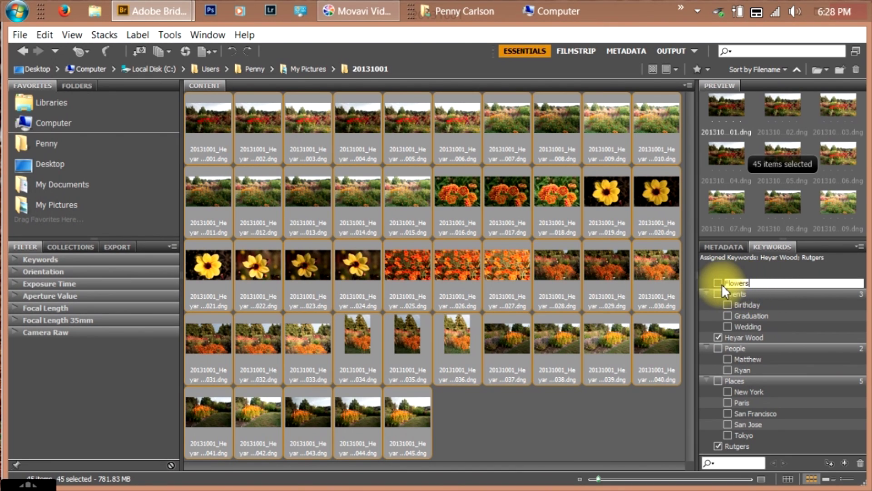
{"action": "key", "text": "Return"}
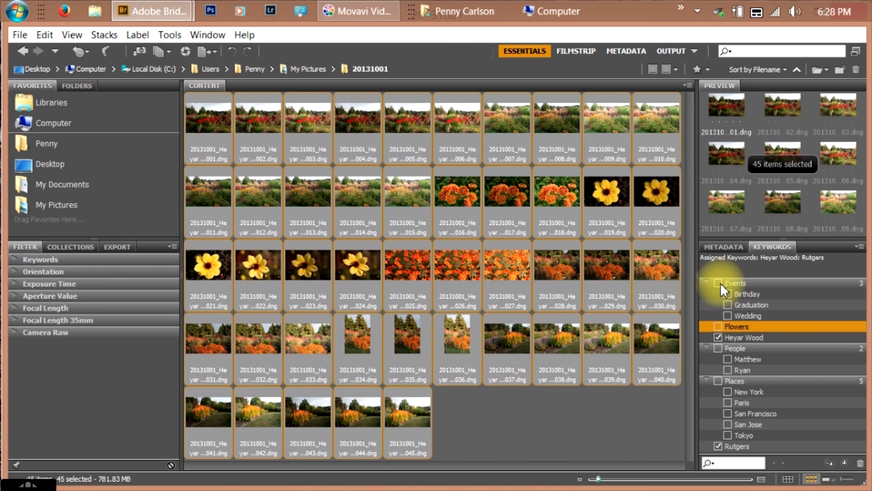
{"action": "left_click", "coordinate": [718, 327]}
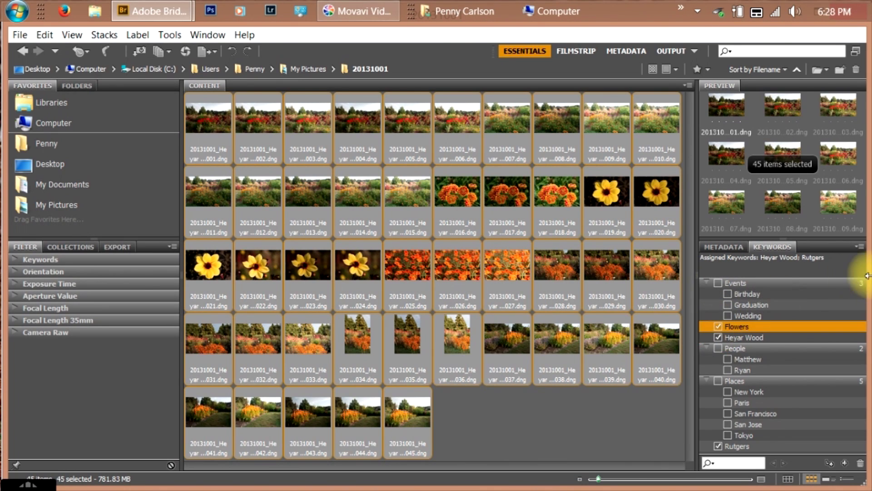
Add a new keyword named 'Gardens'.
{"action": "left_click", "coordinate": [858, 247]}
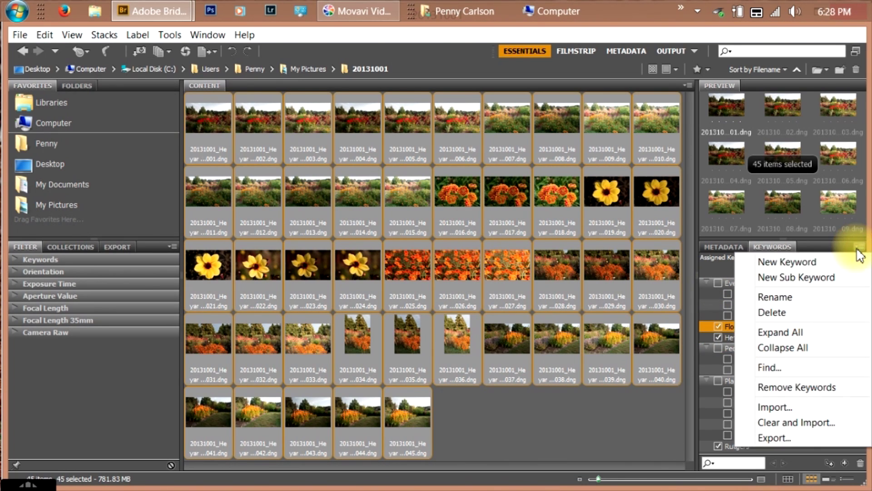
{"action": "left_click", "coordinate": [827, 258]}
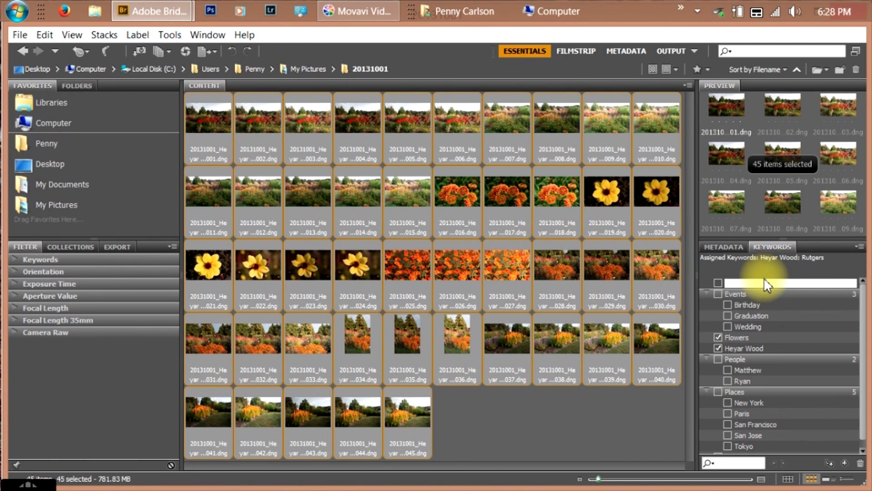
{"action": "type", "text": "Gardens"}
{"action": "left_click", "coordinate": [718, 283]}
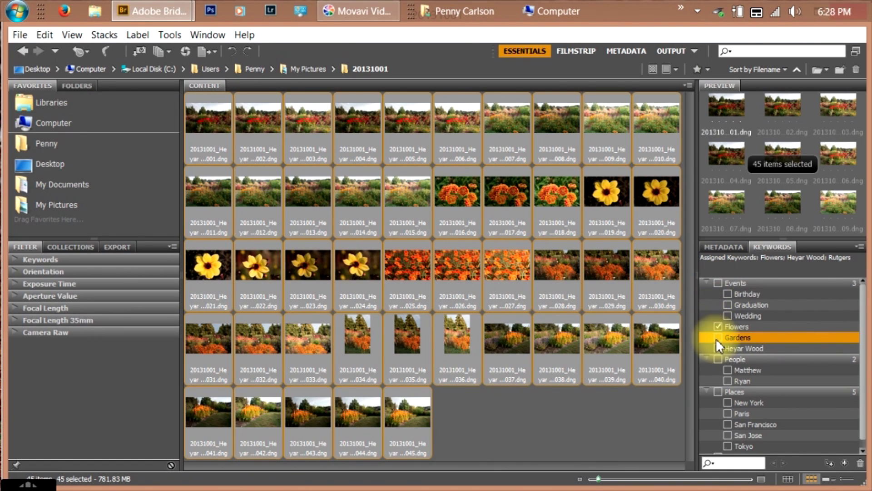
Tag all 45 photos with Gardens, enlarge thumbnails to three per row, and select photos 0016–0018.
{"action": "left_click", "coordinate": [717, 337]}
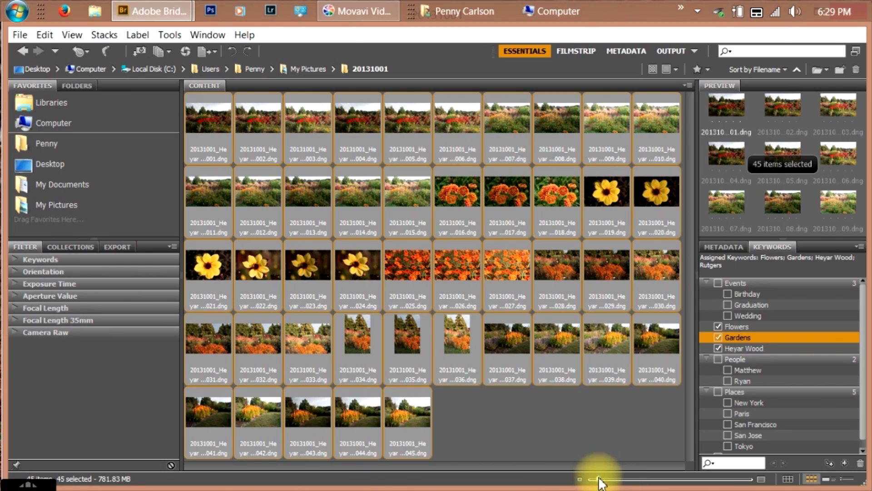
{"action": "left_click_drag", "start_coordinate": [599, 479], "coordinate": [644, 479]}
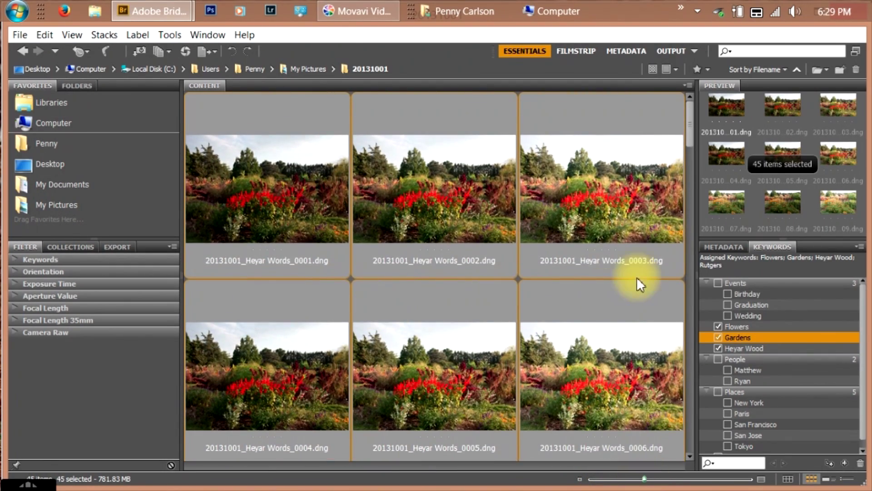
{"action": "left_click_drag", "start_coordinate": [689, 116], "coordinate": [682, 231]}
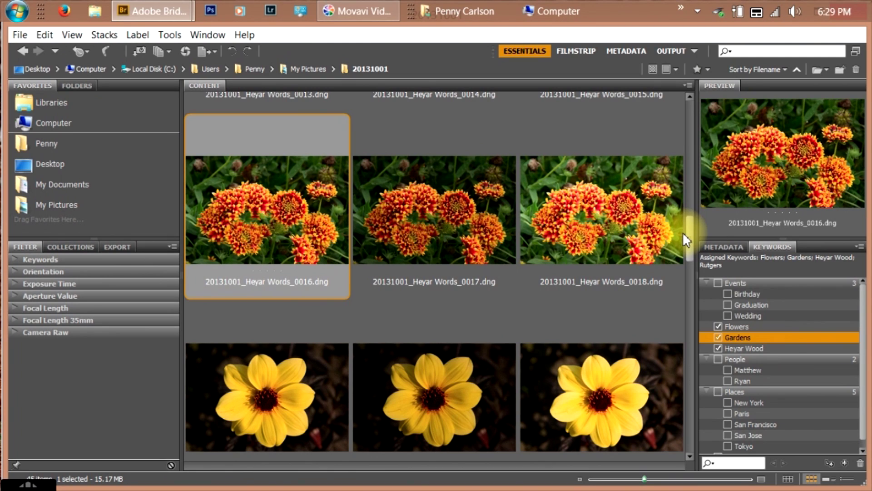
{"action": "left_click", "coordinate": [577, 211], "text": "shift"}
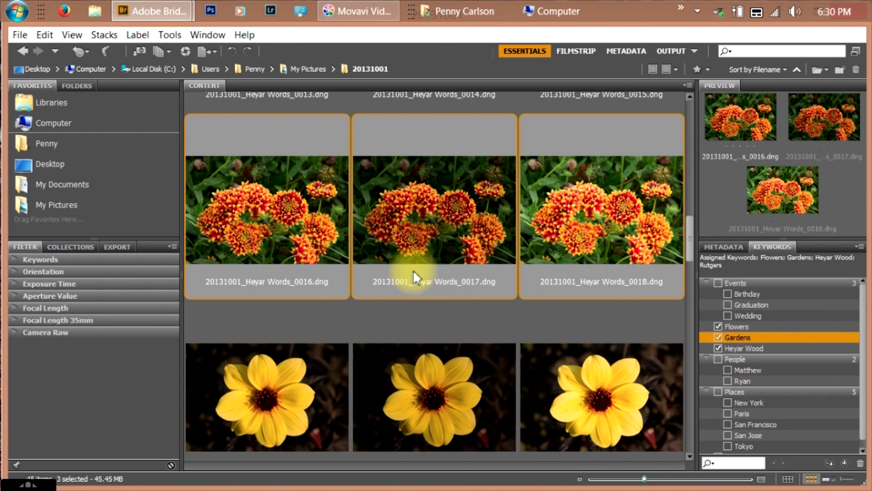
Rate the orange-flower photos 0016–0018 and the yellow-flower photos 0019–0021 four stars.
{"action": "left_click", "coordinate": [441, 271]}
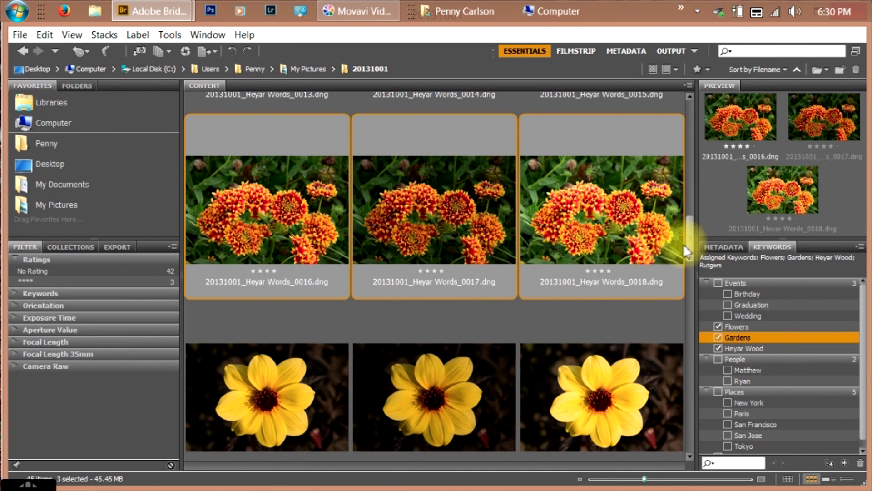
{"action": "left_click_drag", "start_coordinate": [687, 242], "coordinate": [688, 262]}
{"action": "left_click", "coordinate": [307, 262]}
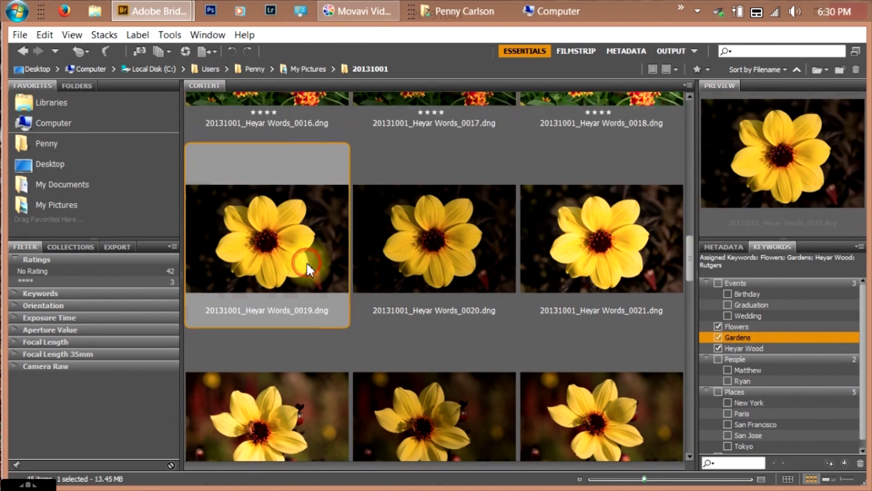
{"action": "left_click", "coordinate": [566, 262], "text": "shift"}
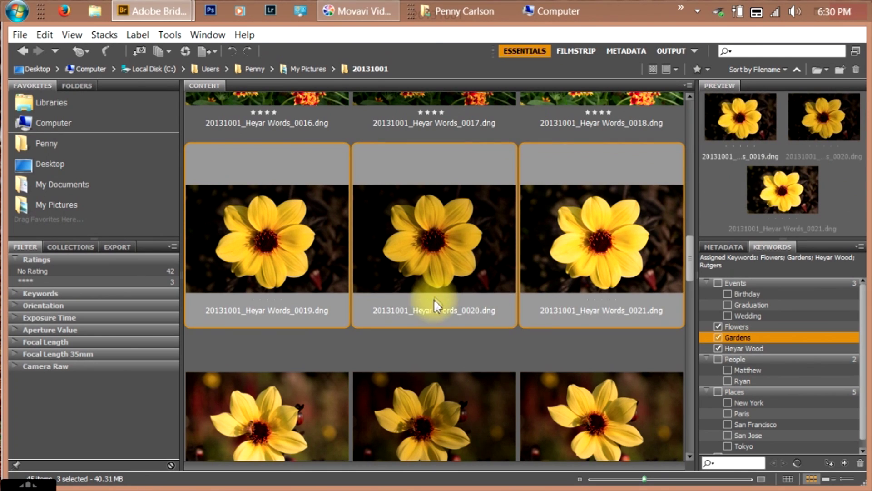
{"action": "key", "text": "ctrl+4"}
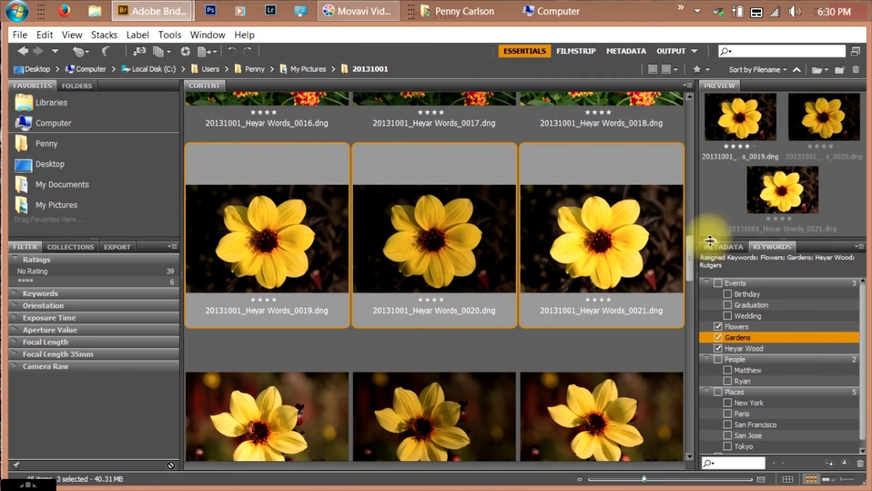
{"action": "left_click", "coordinate": [691, 253]}
{"action": "left_click_drag", "start_coordinate": [691, 252], "coordinate": [670, 427]}
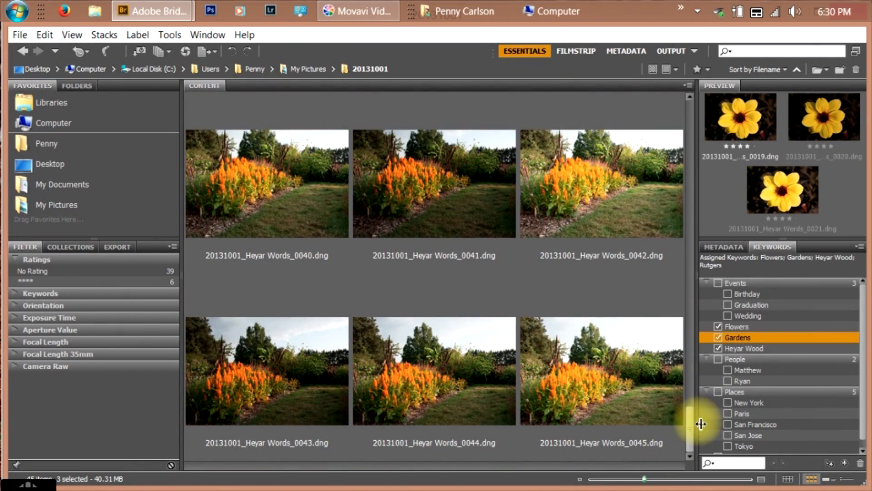
{"action": "left_click_drag", "start_coordinate": [692, 427], "coordinate": [701, 92]}
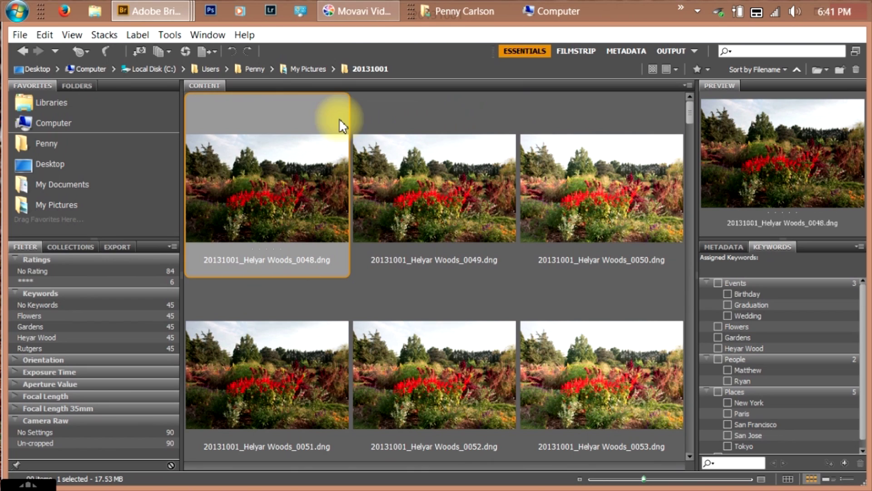
Filter by Ratings to show only the four-star photos 0016–0021, then show the Collections list.
{"action": "left_click", "coordinate": [18, 258]}
{"action": "left_click", "coordinate": [17, 258]}
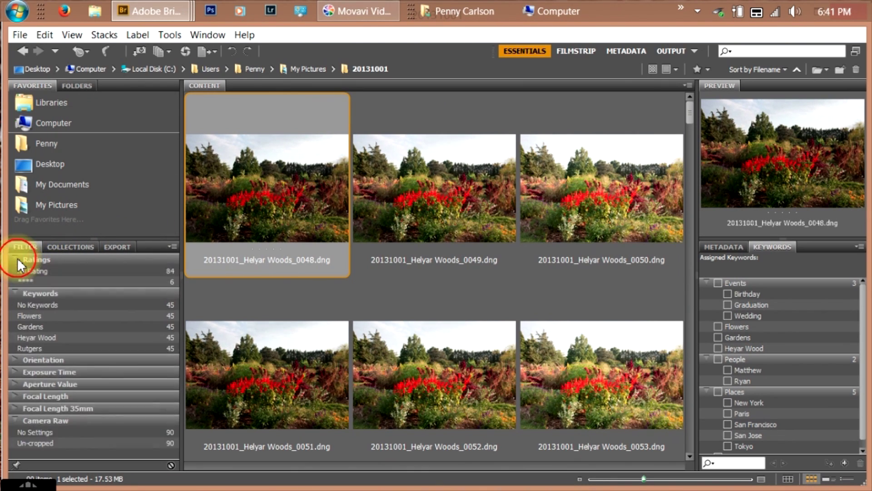
{"action": "left_click", "coordinate": [21, 280]}
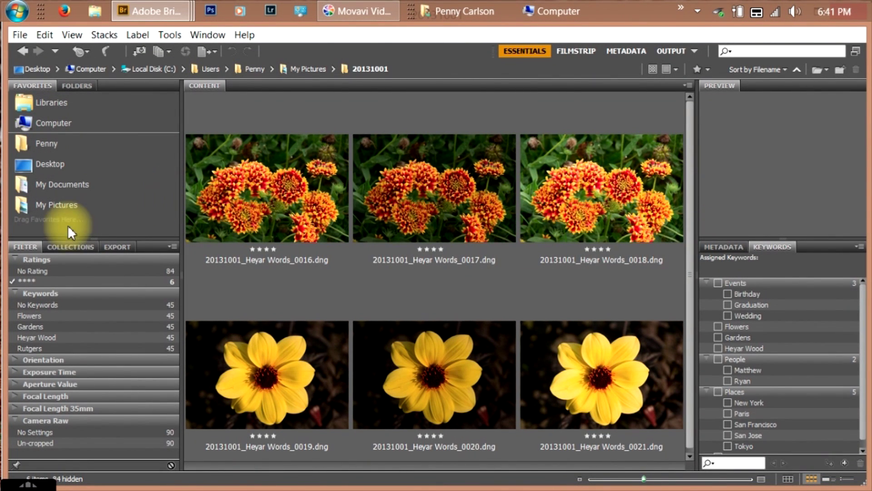
{"action": "left_click", "coordinate": [70, 245]}
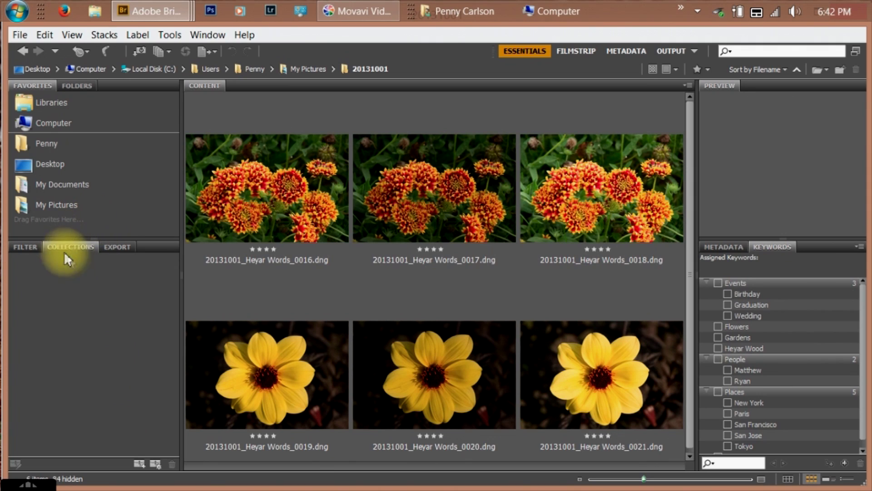
Add an empty collection named 'Helyar Woods' and open the My Pictures folder.
{"action": "left_click", "coordinate": [138, 462]}
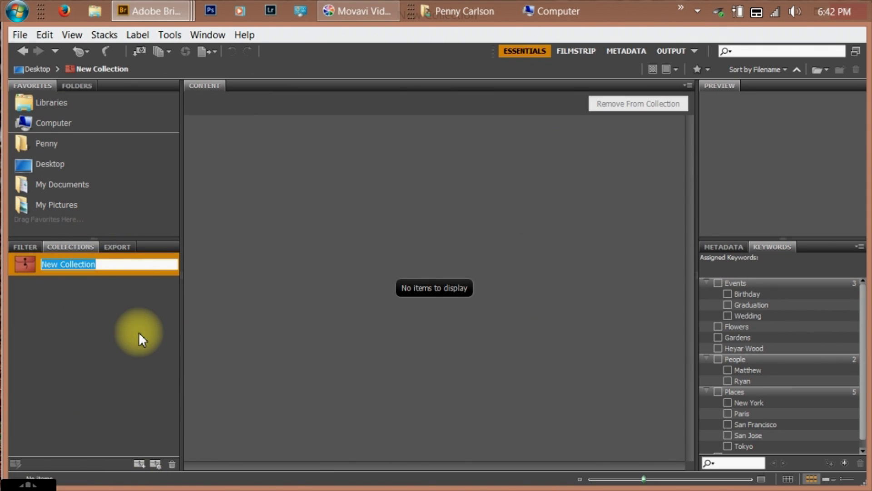
{"action": "type", "text": "H"}
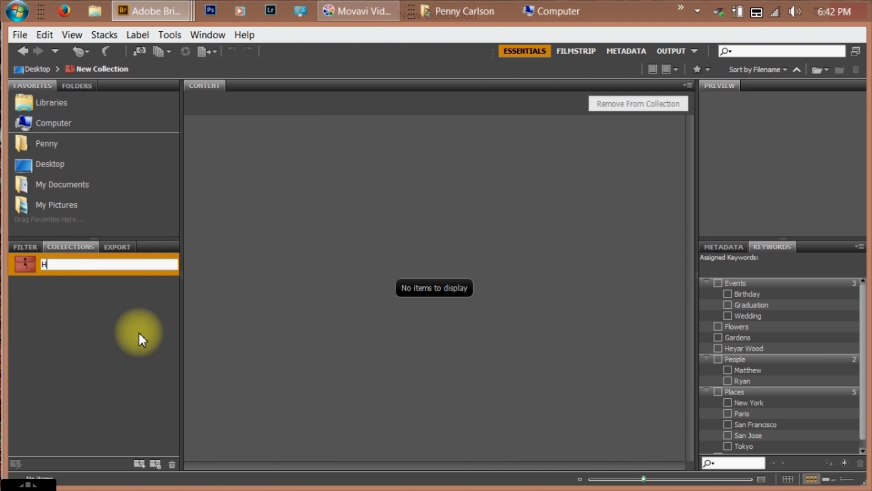
{"action": "type", "text": "elyar Woods"}
{"action": "key", "text": "Return"}
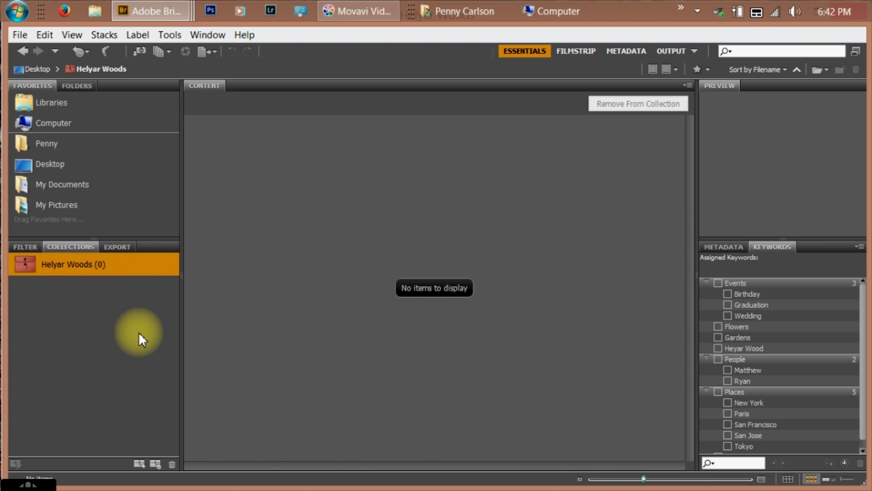
{"action": "left_click", "coordinate": [61, 204]}
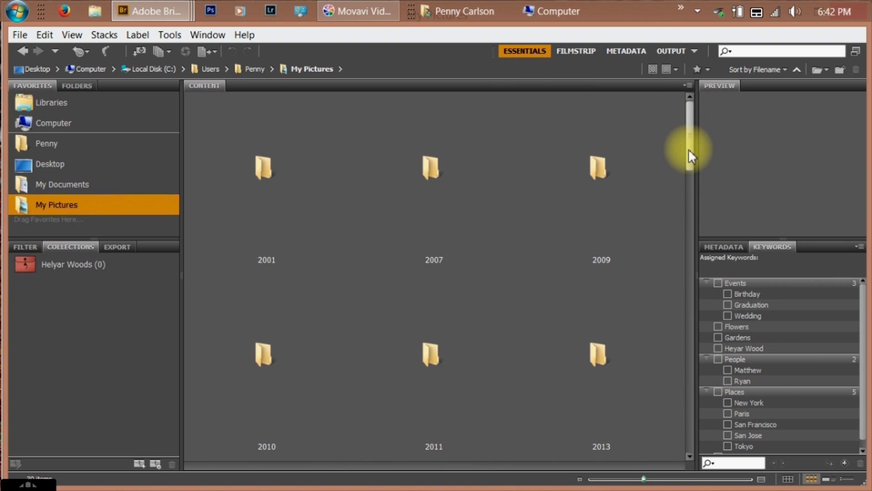
Add the 20131001 folder to Favorites and open it to show its Helyar Woods photos.
{"action": "left_click_drag", "start_coordinate": [688, 149], "coordinate": [685, 250]}
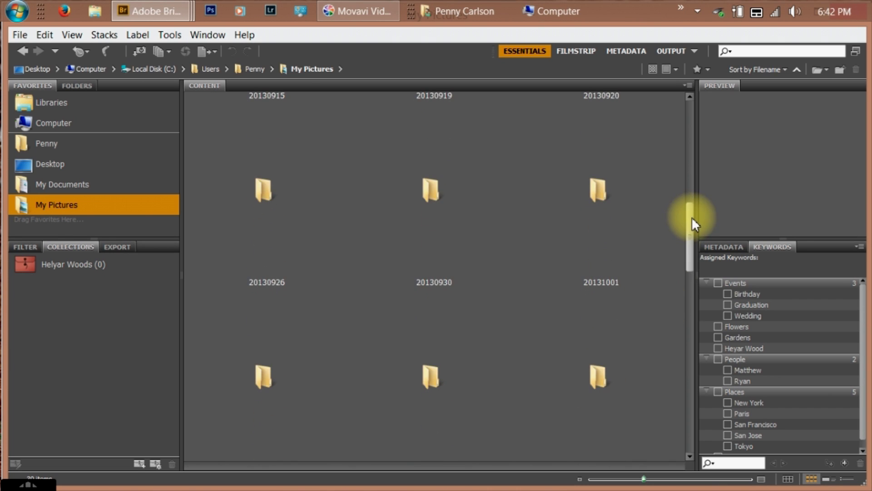
{"action": "left_click_drag", "start_coordinate": [692, 217], "coordinate": [689, 219]}
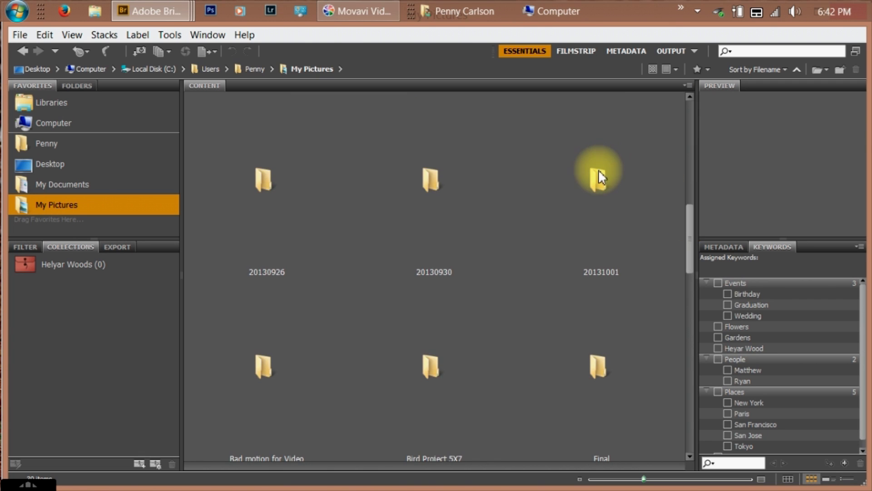
{"action": "left_click_drag", "start_coordinate": [598, 170], "coordinate": [91, 231]}
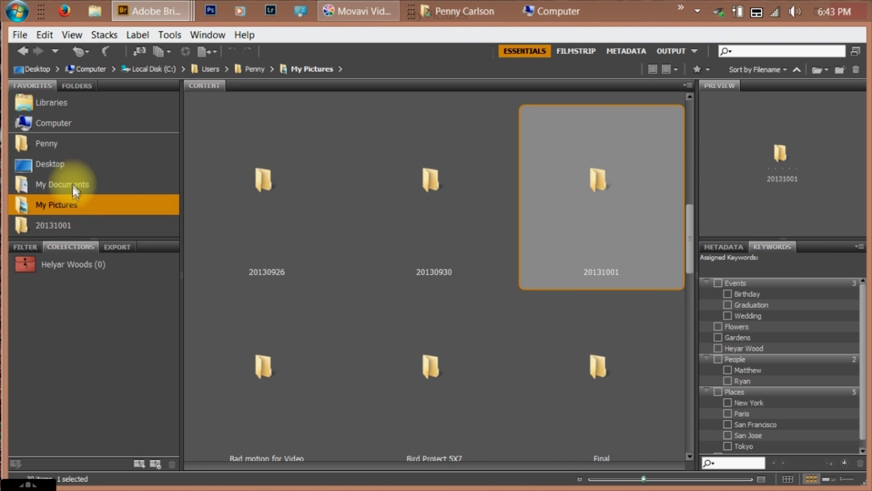
{"action": "left_click", "coordinate": [71, 225]}
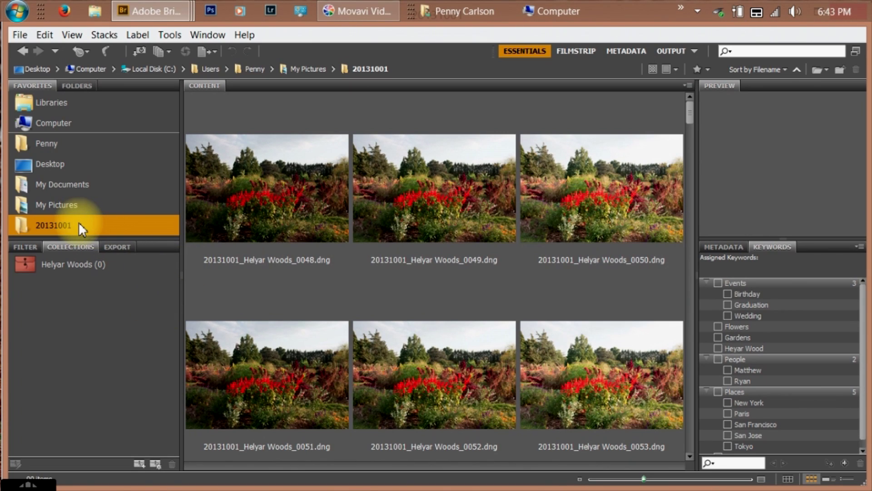
Remove the My Documents entry from the Favorites list.
{"action": "right_click", "coordinate": [79, 226]}
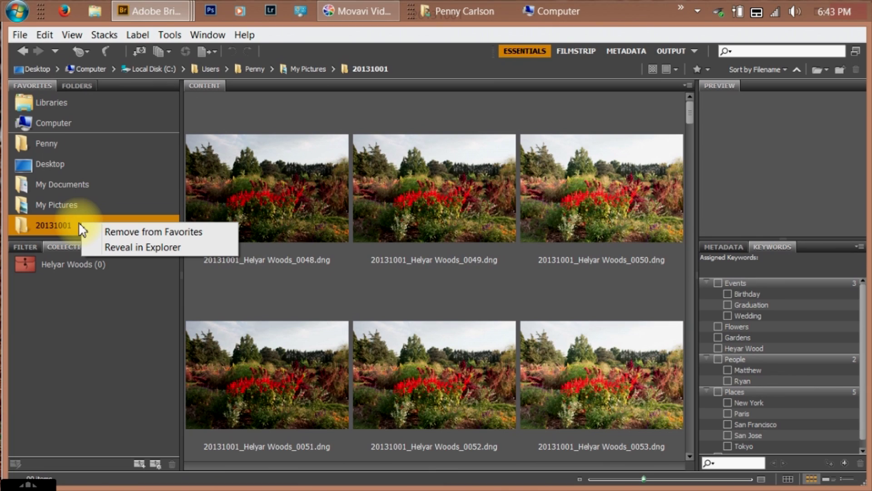
{"action": "left_click", "coordinate": [118, 189]}
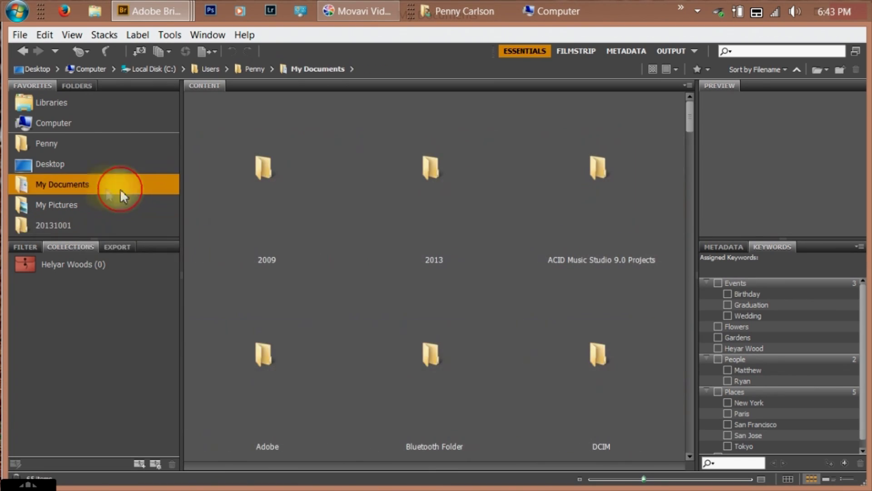
{"action": "right_click", "coordinate": [85, 185]}
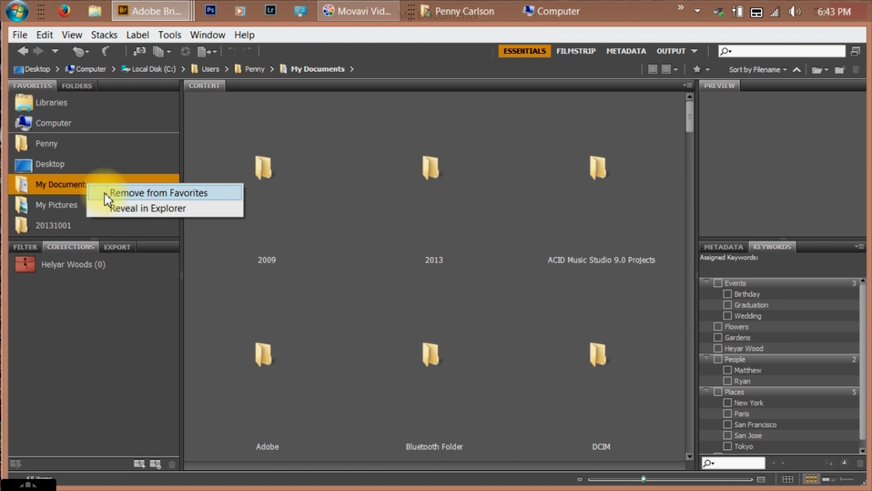
{"action": "left_click", "coordinate": [105, 192]}
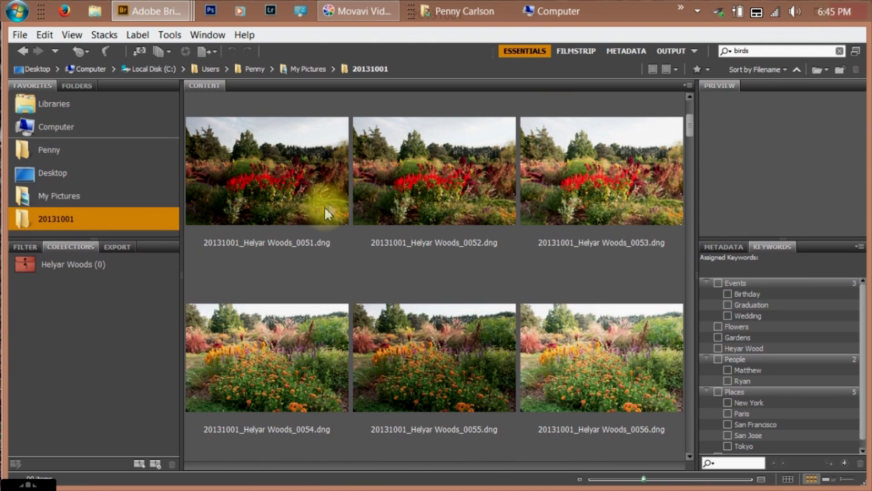
Filter 20131001 to 4 or more stars and add all six photos to the Helyar Woods collection.
{"action": "left_click", "coordinate": [708, 70]}
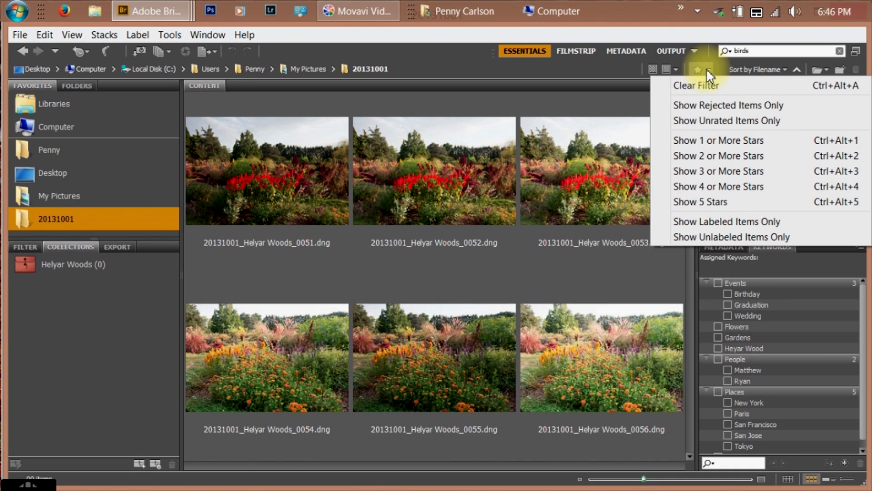
{"action": "left_click", "coordinate": [712, 84]}
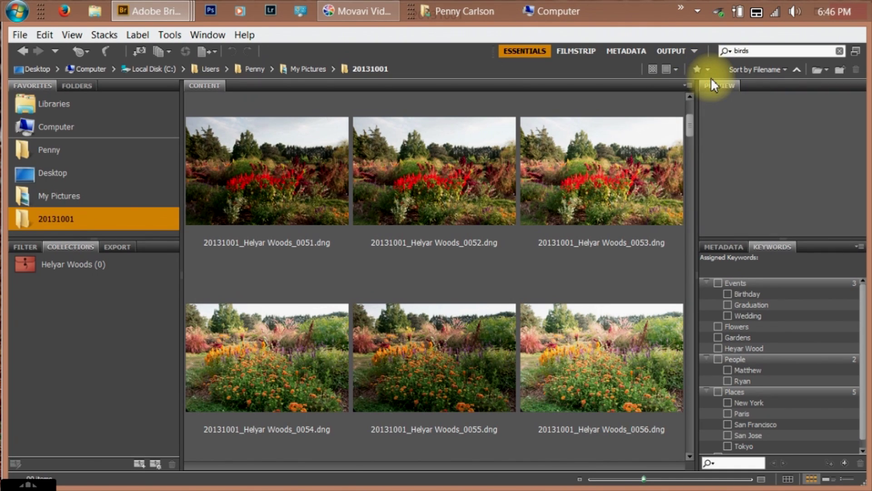
{"action": "left_click", "coordinate": [711, 67]}
{"action": "left_click", "coordinate": [711, 68]}
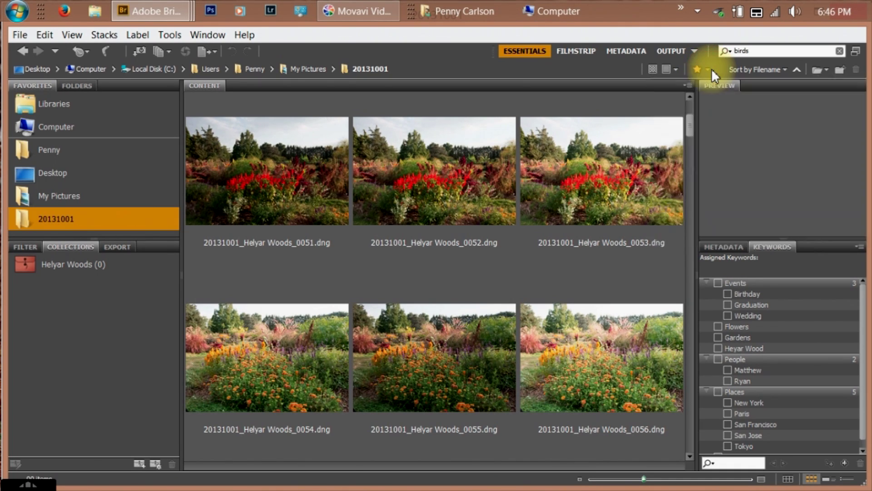
{"action": "left_click", "coordinate": [711, 68]}
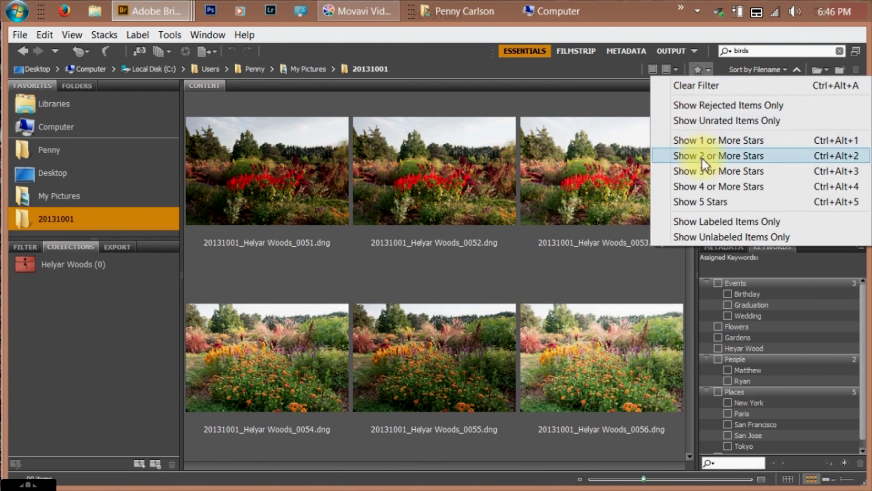
{"action": "left_click", "coordinate": [703, 185]}
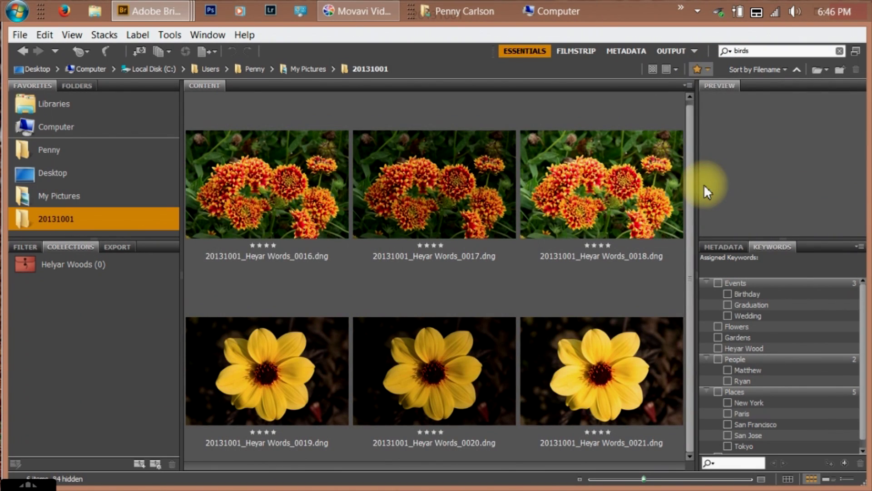
{"action": "left_click", "coordinate": [307, 179]}
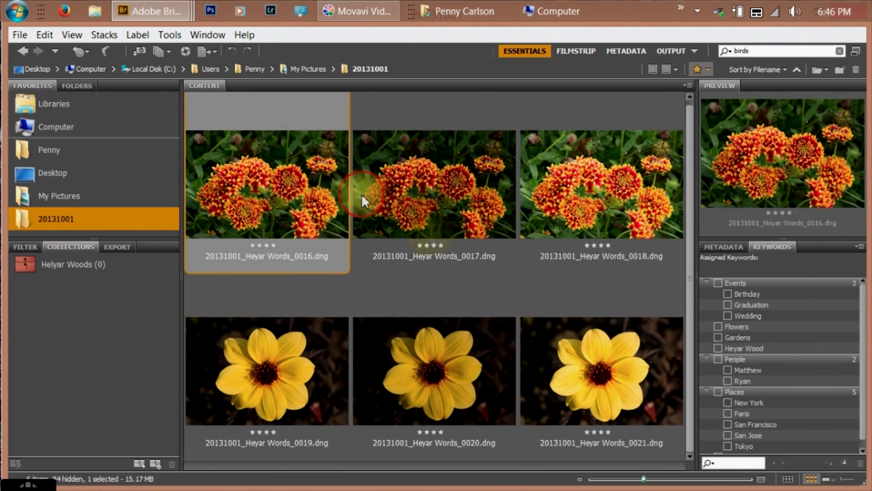
{"action": "left_click", "coordinate": [579, 355], "text": "shift"}
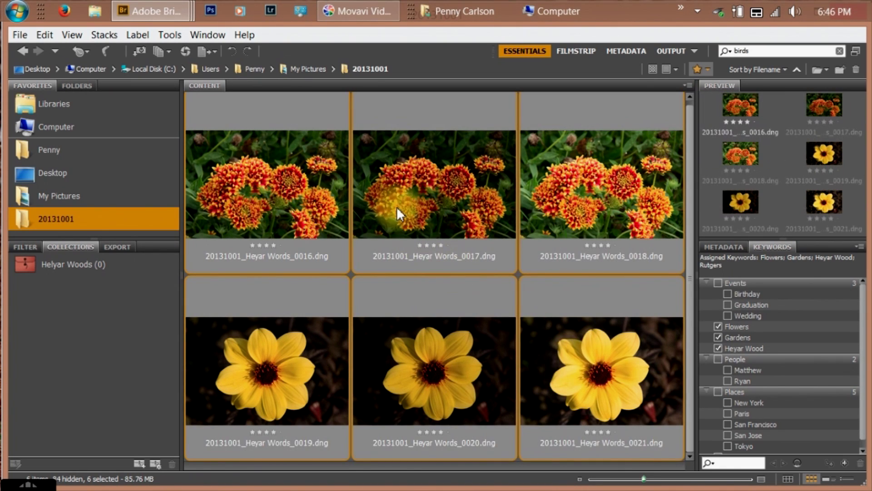
{"action": "left_click_drag", "start_coordinate": [285, 208], "coordinate": [148, 257]}
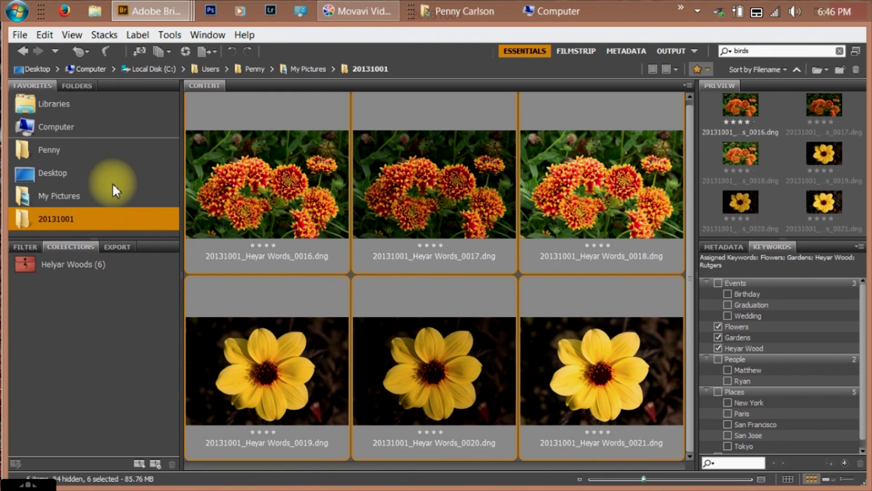
Open 20130926, filter to 4 or more stars, and add its three items to Helyar Woods.
{"action": "left_click", "coordinate": [65, 195]}
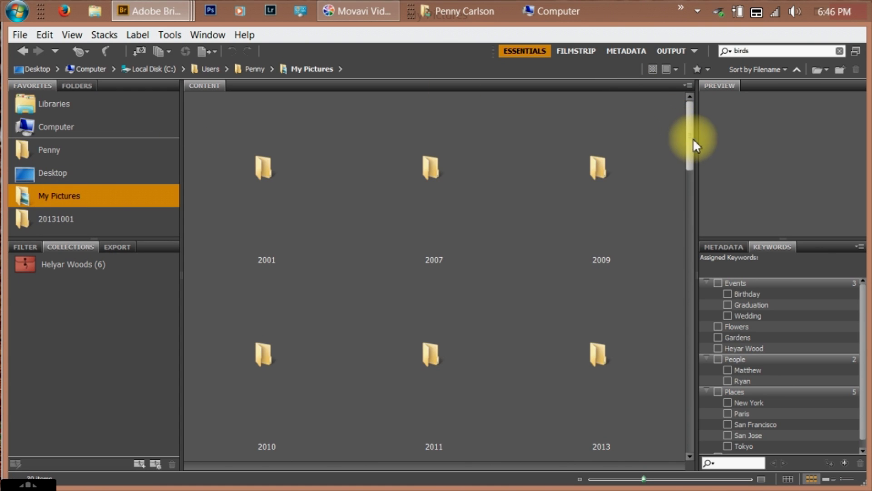
{"action": "left_click_drag", "start_coordinate": [689, 145], "coordinate": [687, 207]}
{"action": "left_click_drag", "start_coordinate": [687, 213], "coordinate": [684, 225]}
{"action": "double_click", "coordinate": [273, 280]}
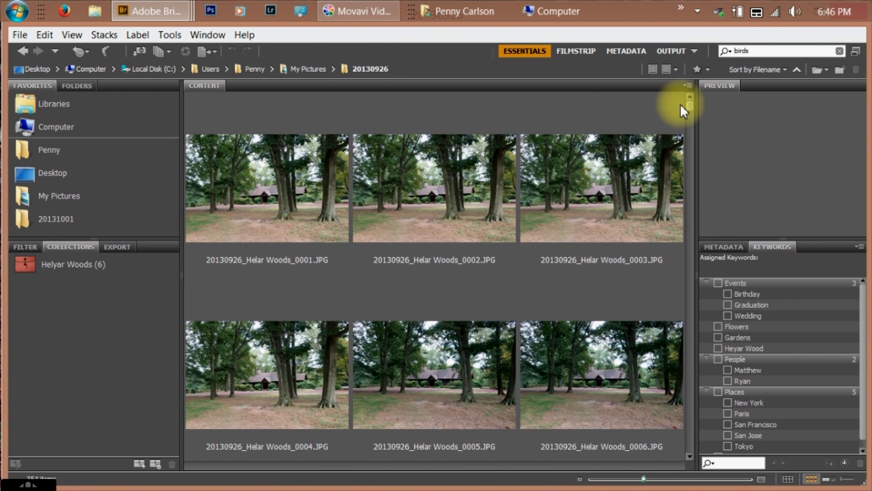
{"action": "left_click", "coordinate": [708, 73]}
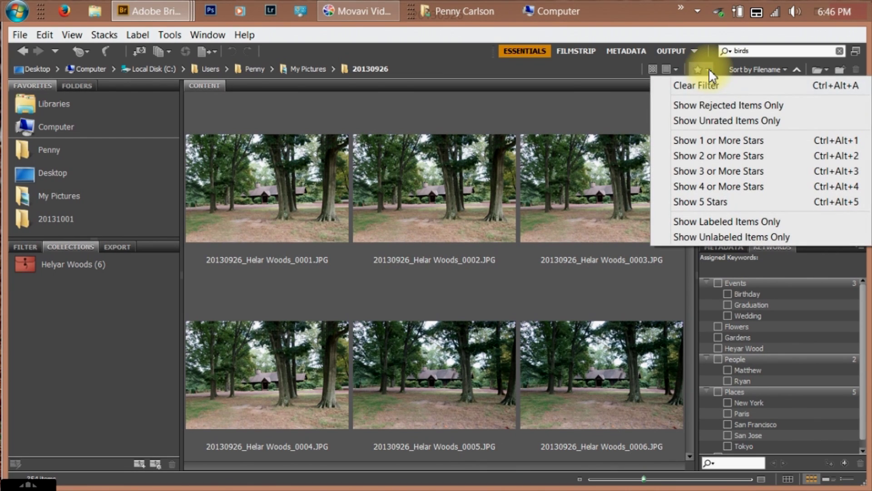
{"action": "left_click", "coordinate": [700, 187]}
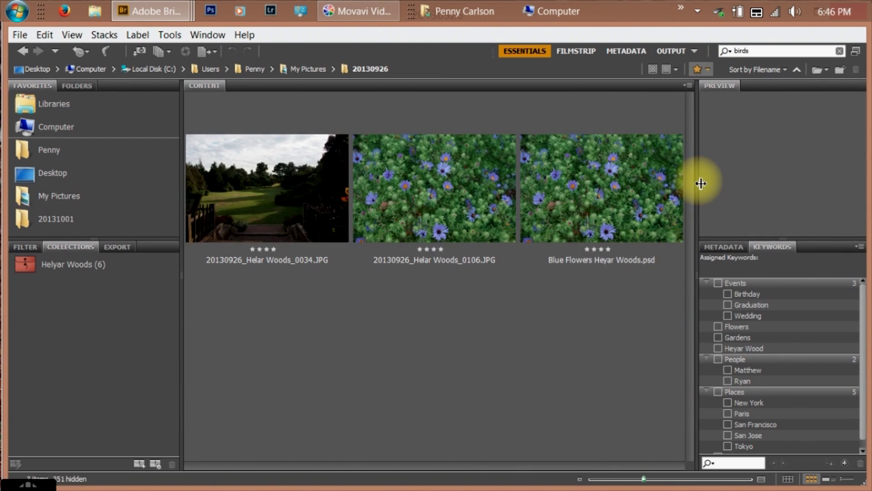
{"action": "left_click", "coordinate": [318, 190]}
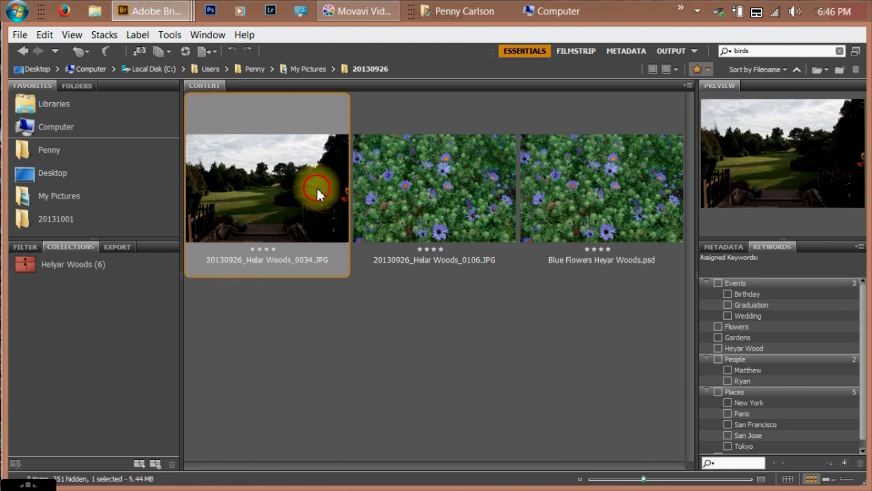
{"action": "left_click", "coordinate": [565, 205]}
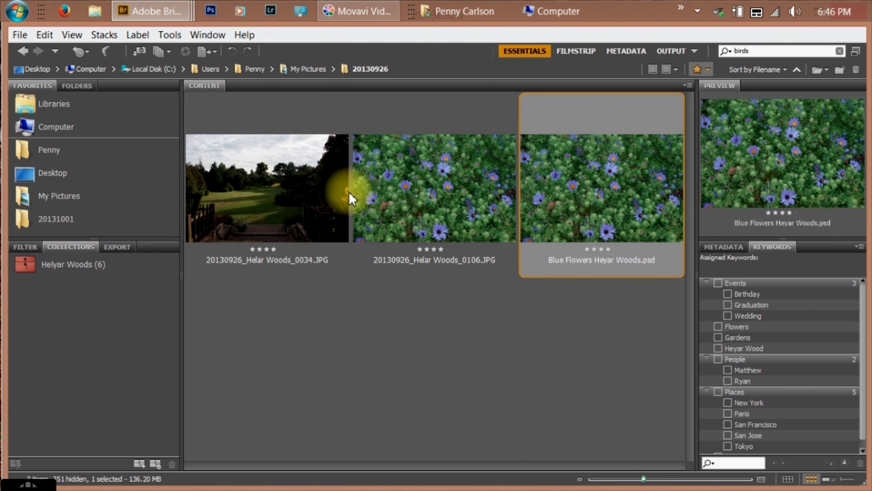
{"action": "left_click", "coordinate": [323, 191], "text": "shift"}
{"action": "left_click_drag", "start_coordinate": [326, 185], "coordinate": [121, 272]}
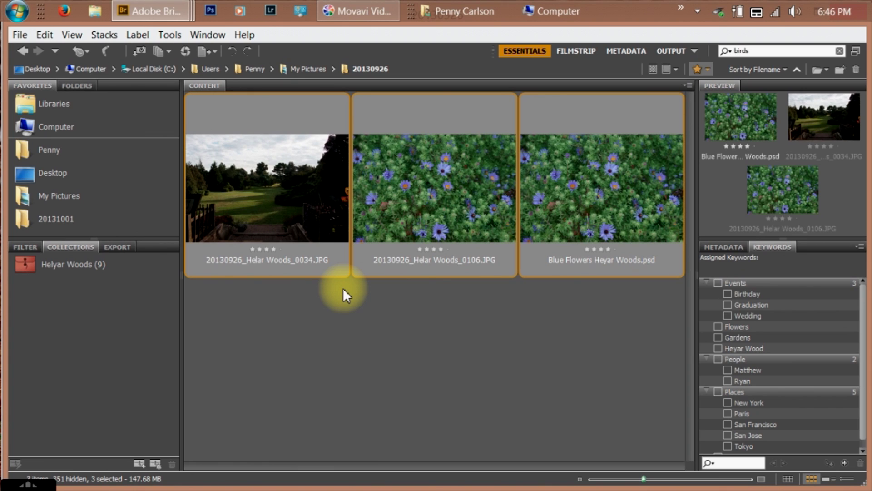
{"action": "left_click", "coordinate": [65, 196]}
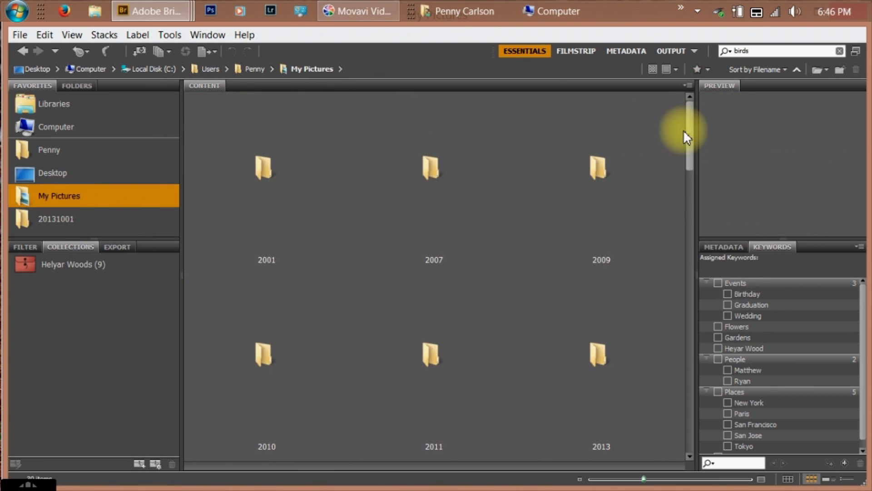
Replace the old search term and search for 'flowers'.
{"action": "left_click", "coordinate": [773, 50]}
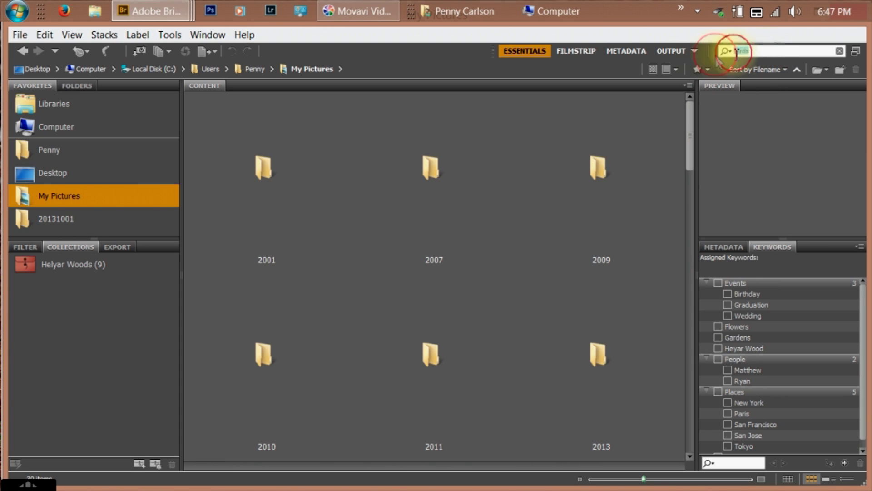
{"action": "key", "text": "Delete"}
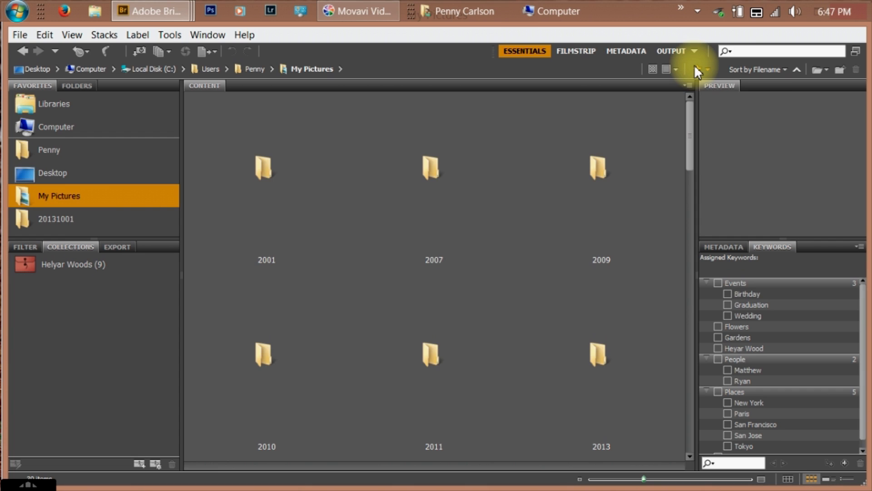
{"action": "type", "text": "flowers"}
{"action": "key", "text": "Return"}
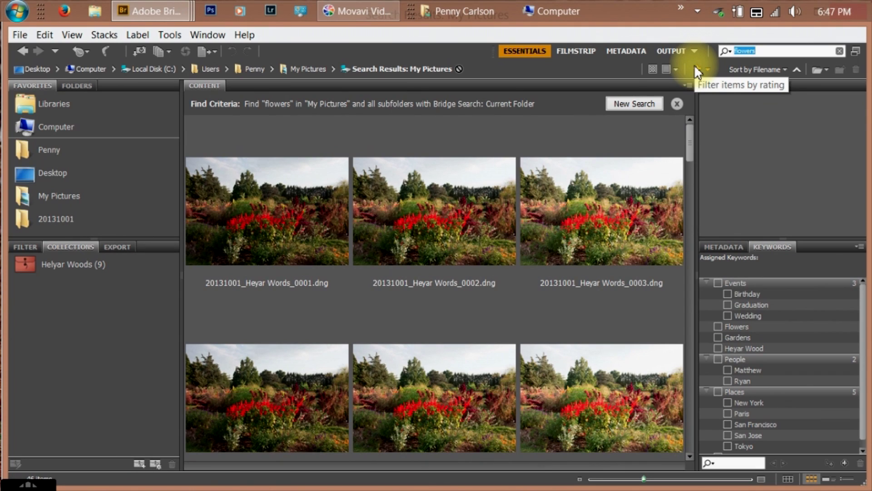
Search My Pictures for 'Birds' and browse the matching bird photos.
{"action": "left_click", "coordinate": [72, 194]}
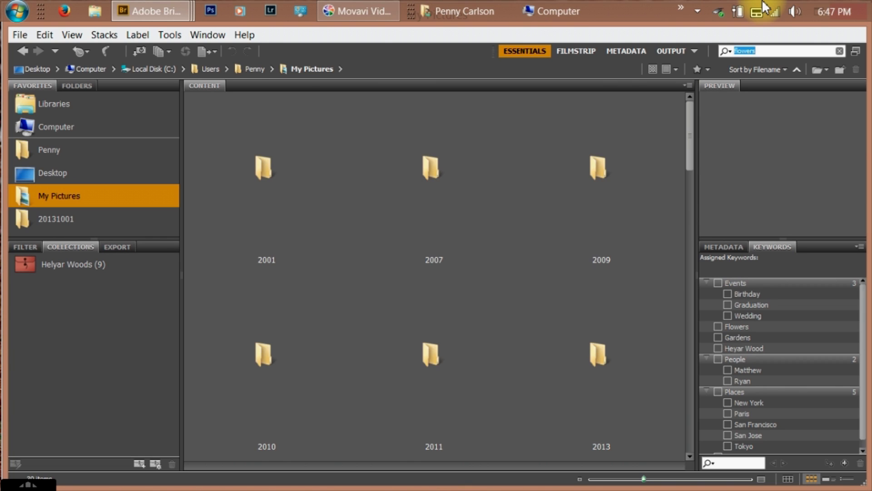
{"action": "type", "text": "Birds"}
{"action": "key", "text": "Return"}
{"action": "mouse_move", "coordinate": [688, 152]}
{"action": "left_mouse_down"}
{"action": "mouse_move", "coordinate": [675, 279]}
{"action": "mouse_move", "coordinate": [680, 158]}
{"action": "left_mouse_up"}
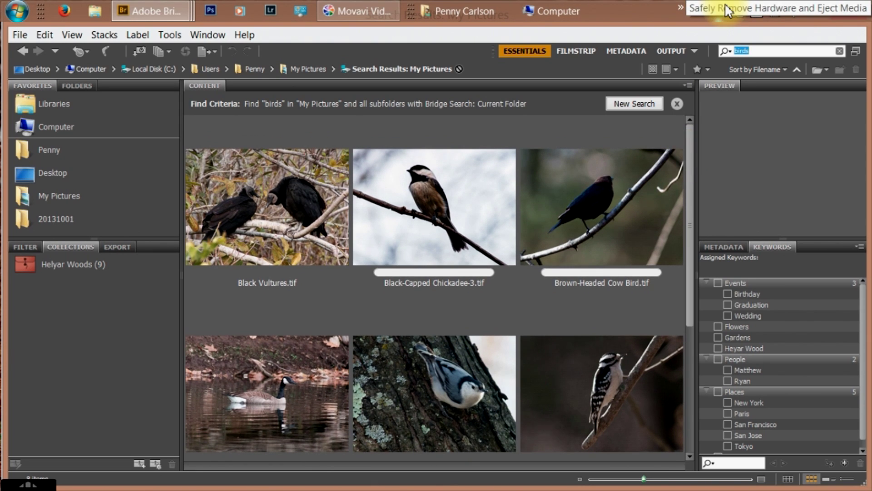
{"action": "left_click", "coordinate": [86, 265]}
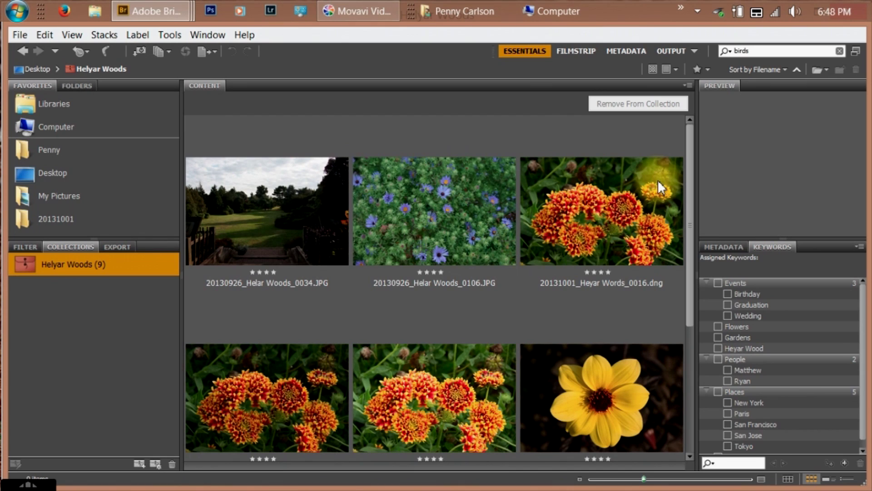
Select the 0018 orange flower photo in the collection and show its Metadata panel.
{"action": "left_click_drag", "start_coordinate": [692, 201], "coordinate": [684, 243]}
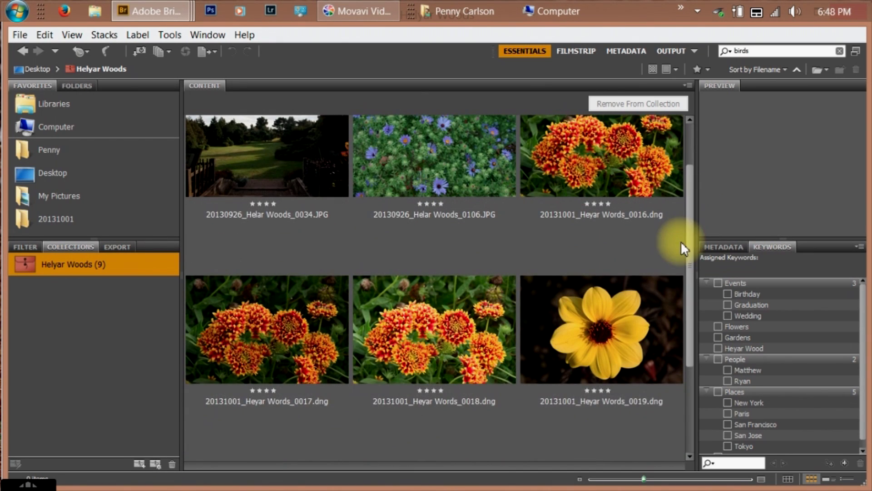
{"action": "left_click", "coordinate": [447, 344]}
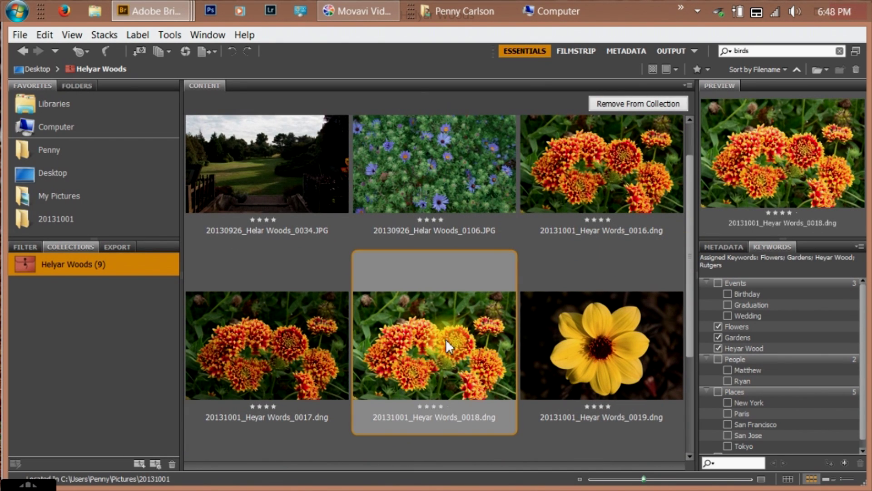
{"action": "left_click", "coordinate": [730, 248]}
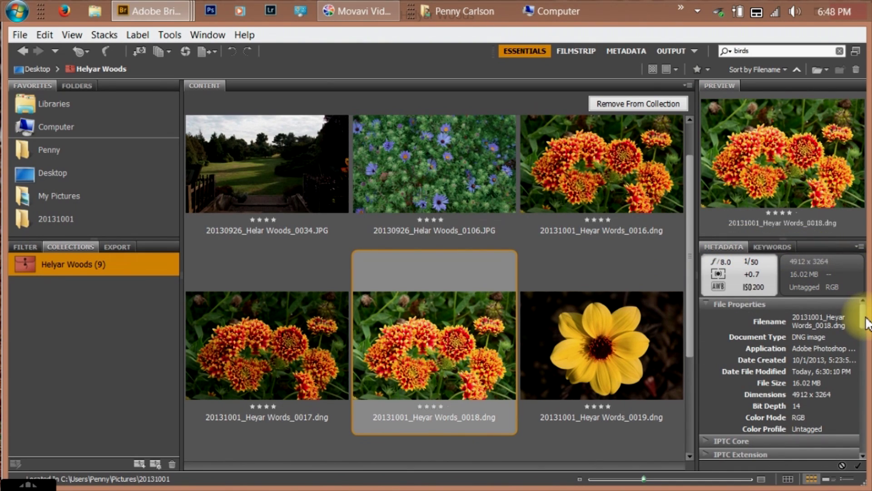
{"action": "scroll", "coordinate": [866, 324], "scroll_direction": "down", "scroll_amount": 3}
{"action": "scroll", "coordinate": [866, 321], "scroll_direction": "up", "scroll_amount": 3}
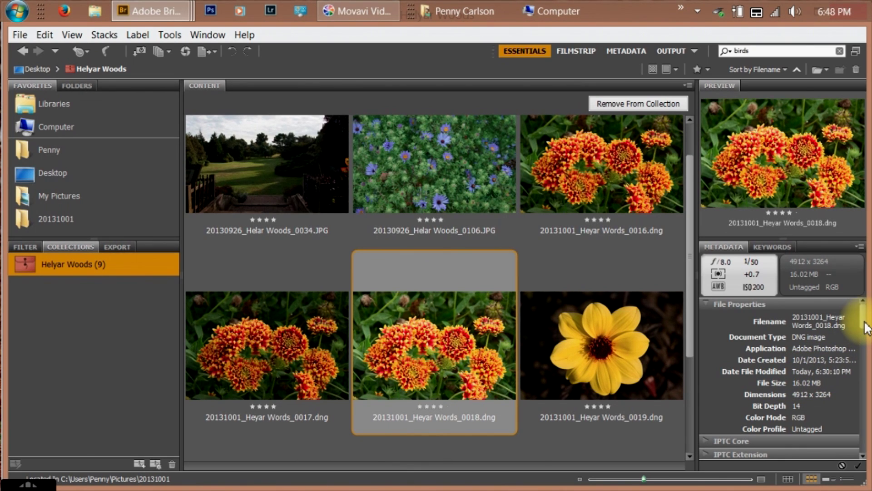
{"action": "scroll", "coordinate": [864, 329], "scroll_direction": "down", "scroll_amount": 4}
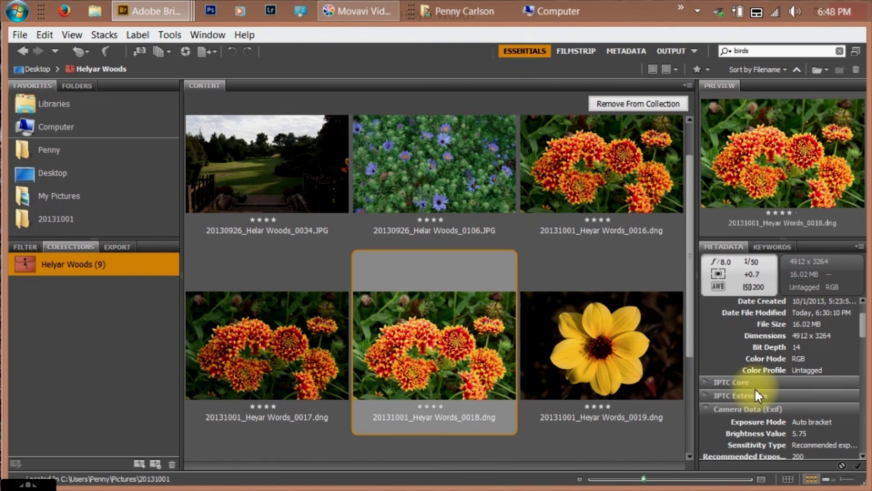
Scroll the metadata down to review the photo's Camera Data (Exif) fields.
{"action": "left_click", "coordinate": [862, 340]}
{"action": "left_click_drag", "start_coordinate": [863, 341], "coordinate": [862, 351]}
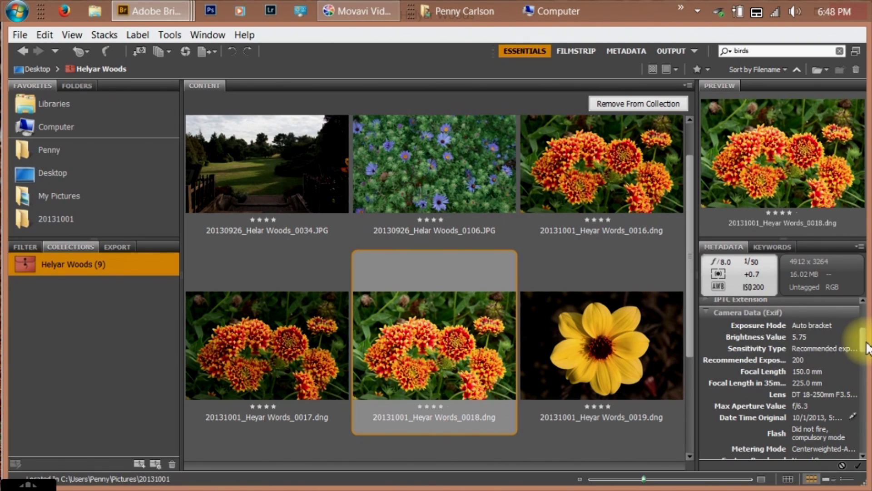
{"action": "scroll", "coordinate": [802, 376], "scroll_direction": "down", "scroll_amount": 1}
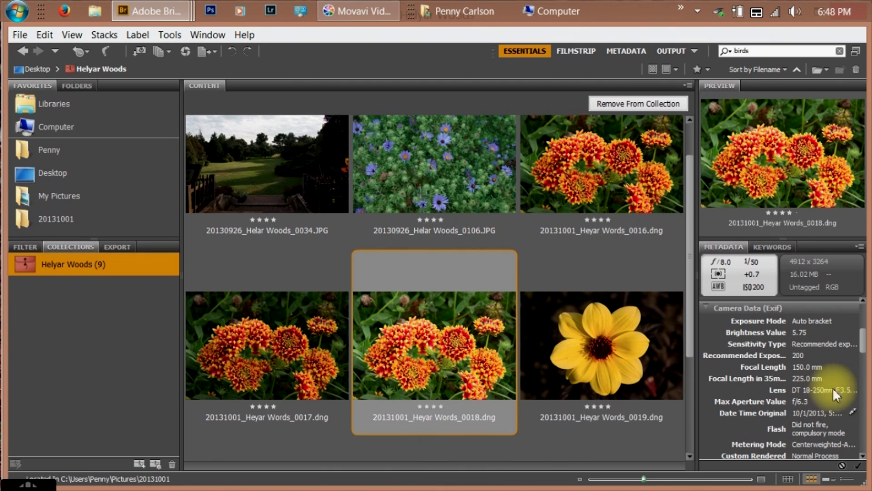
{"action": "scroll", "coordinate": [862, 357], "scroll_direction": "down", "scroll_amount": 2}
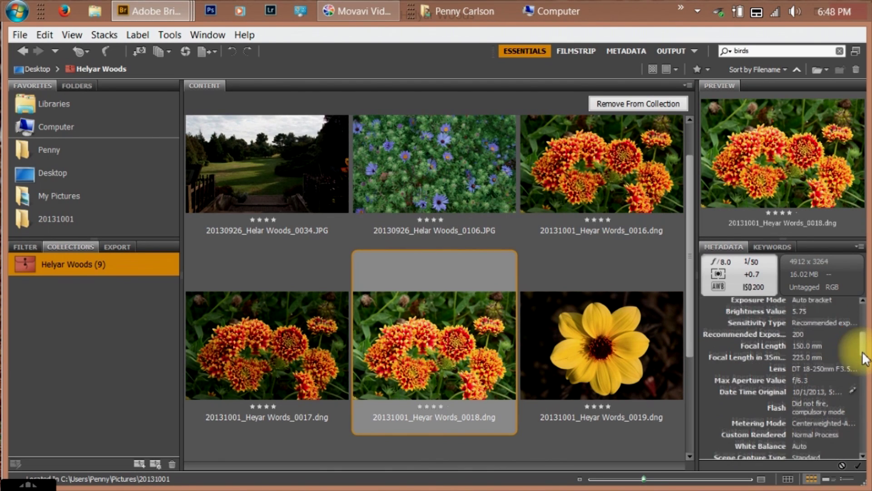
{"action": "scroll", "coordinate": [863, 359], "scroll_direction": "down", "scroll_amount": 3}
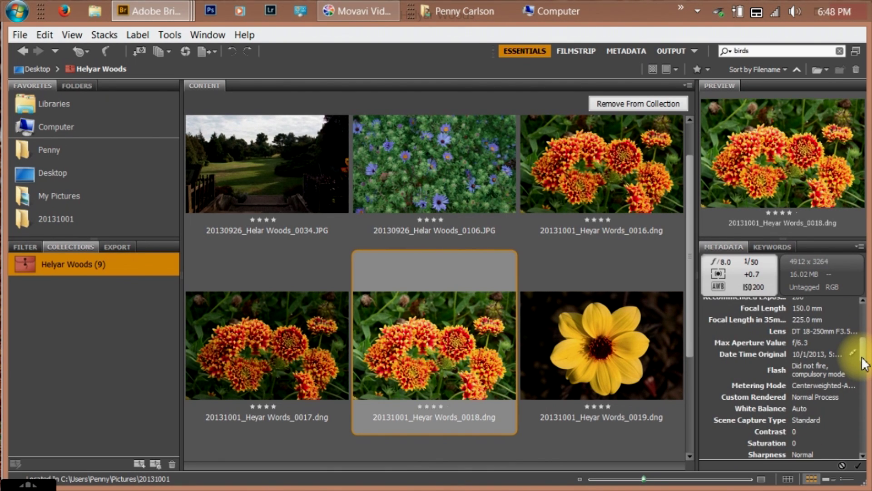
{"action": "scroll", "coordinate": [863, 366], "scroll_direction": "down", "scroll_amount": 3}
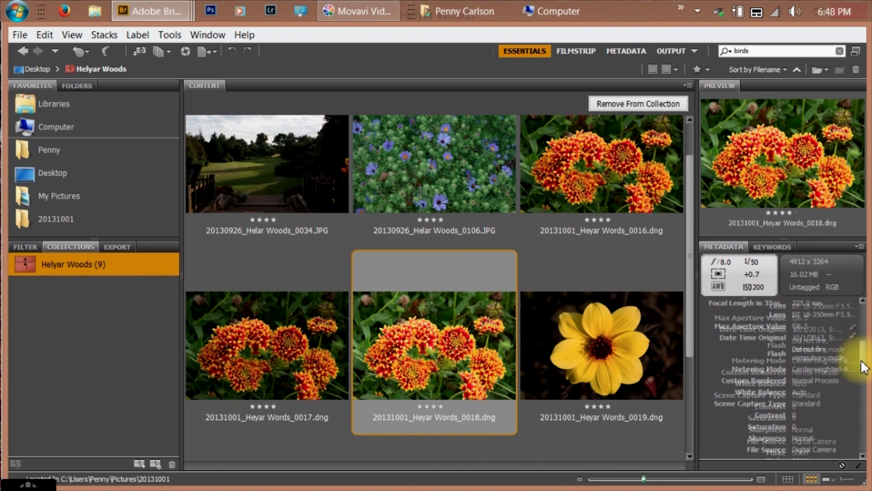
{"action": "scroll", "coordinate": [863, 368], "scroll_direction": "down", "scroll_amount": 3}
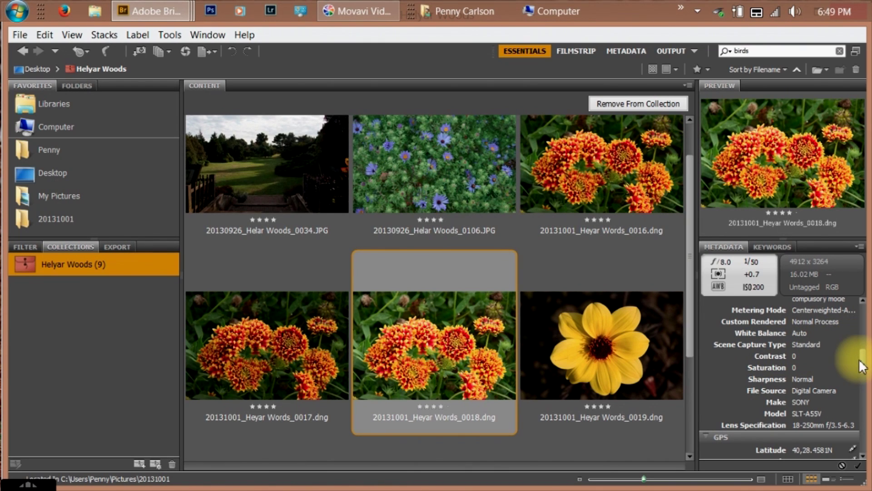
{"action": "left_click_drag", "start_coordinate": [864, 367], "coordinate": [863, 389]}
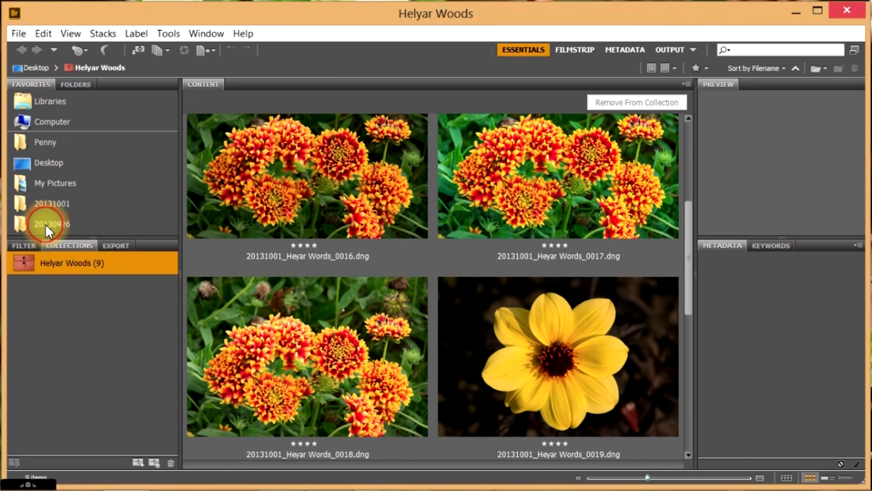
{"action": "left_click", "coordinate": [45, 225]}
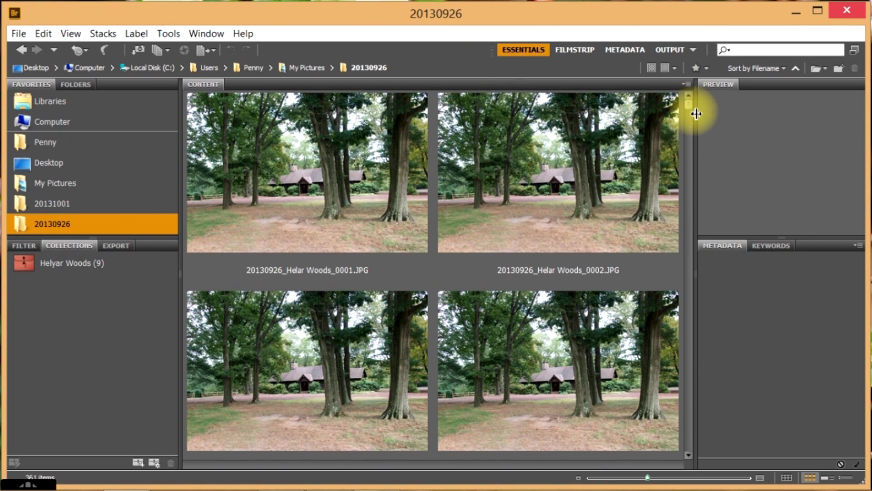
{"action": "left_click_drag", "start_coordinate": [690, 104], "coordinate": [686, 367]}
{"action": "left_click", "coordinate": [587, 329]}
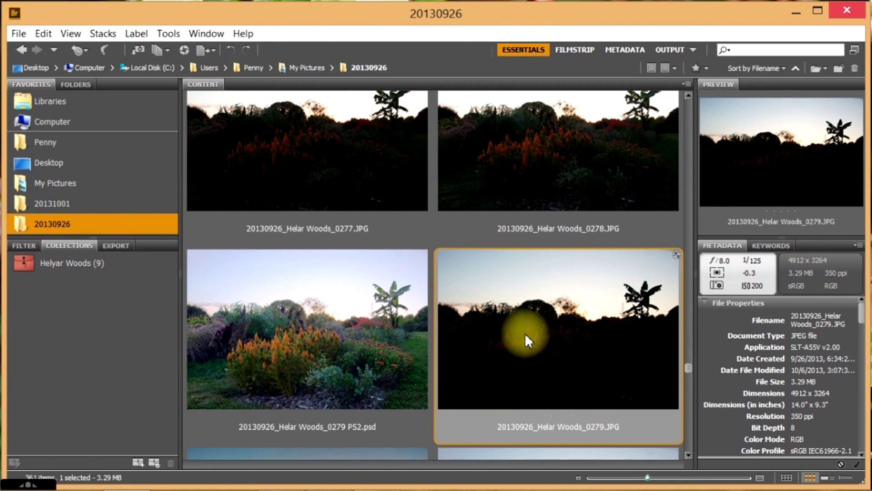
Copy 20130926_Helar Woods_0279.JPG to My Documents via File > Copy to.
{"action": "left_click", "coordinate": [19, 35]}
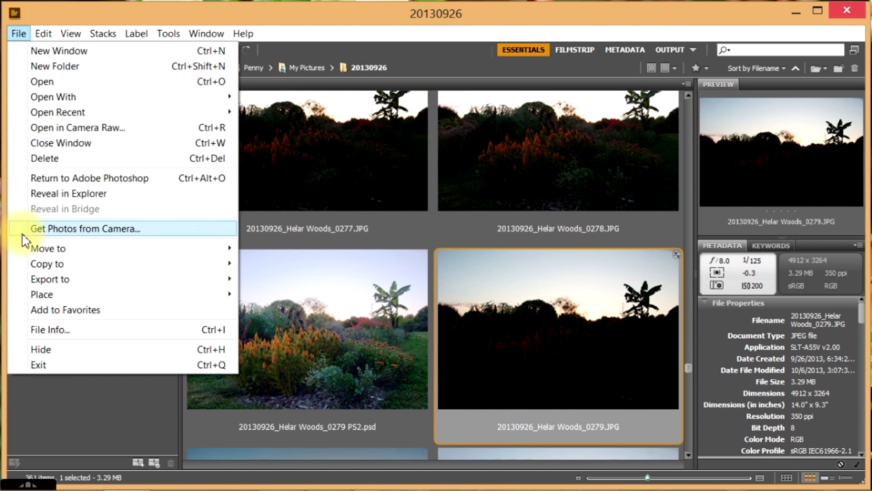
{"action": "mouse_move", "coordinate": [38, 267]}
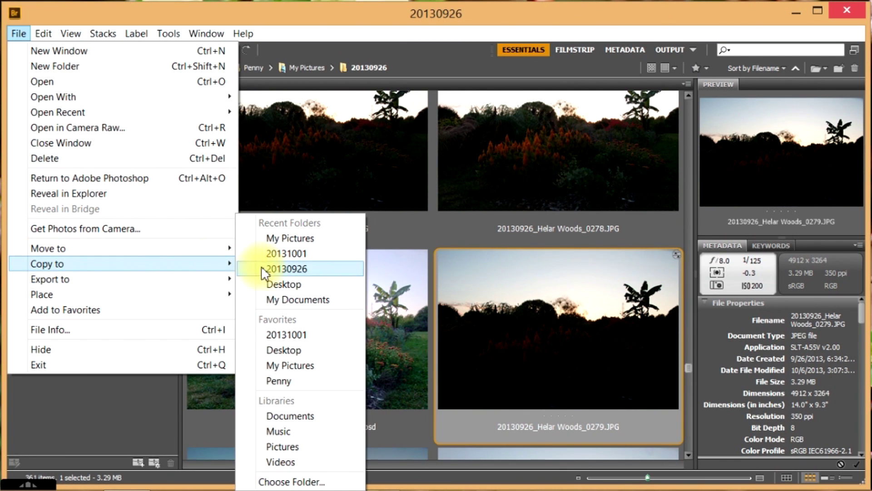
{"action": "left_click", "coordinate": [280, 299]}
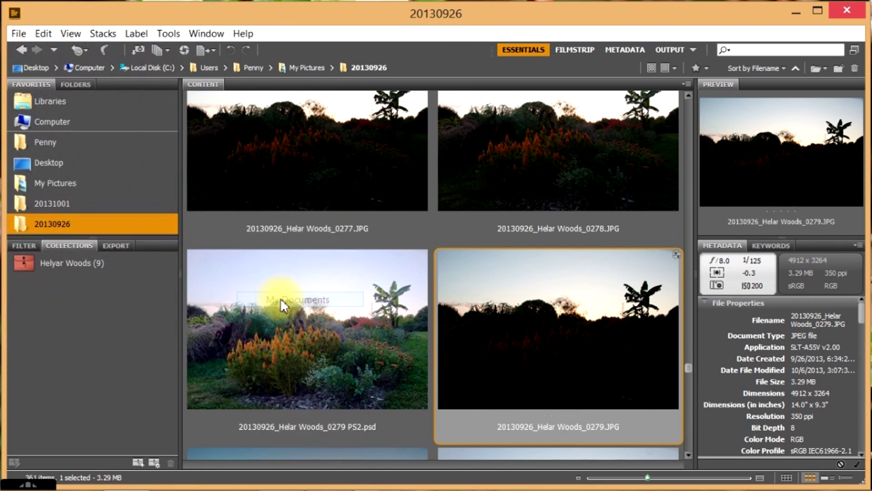
{"action": "mouse_move", "coordinate": [90, 484]}
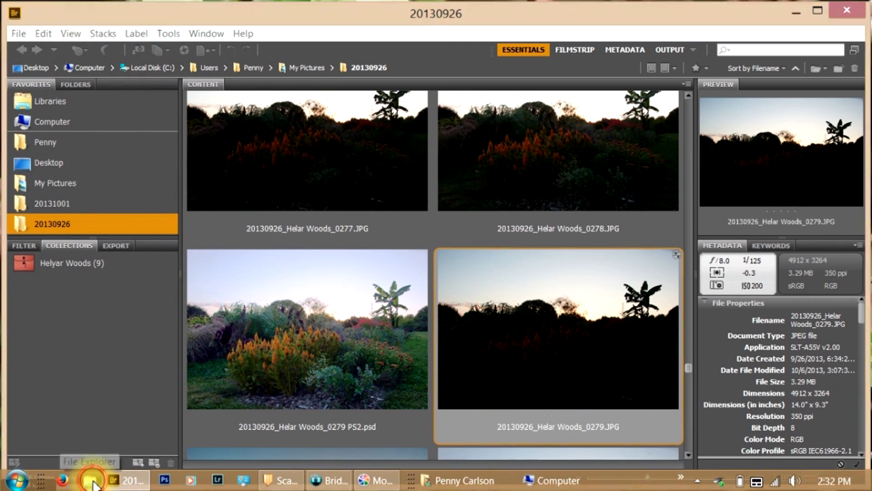
{"action": "left_click", "coordinate": [91, 481]}
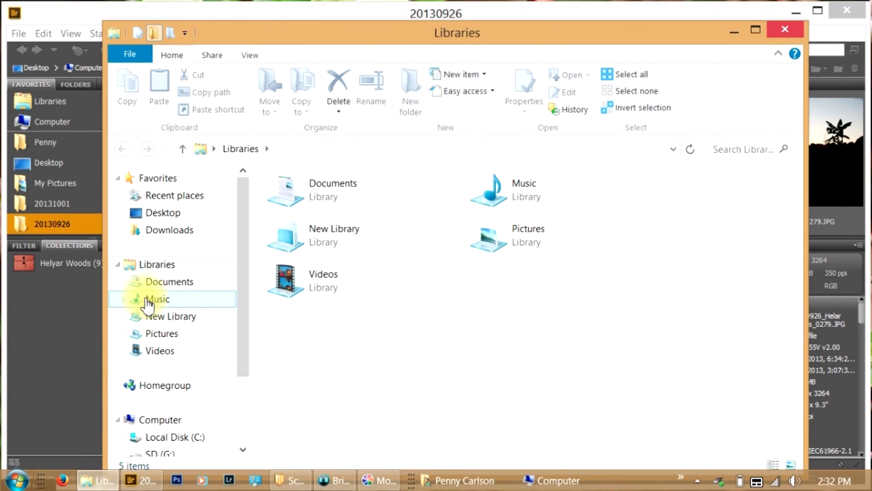
{"action": "left_click", "coordinate": [159, 285]}
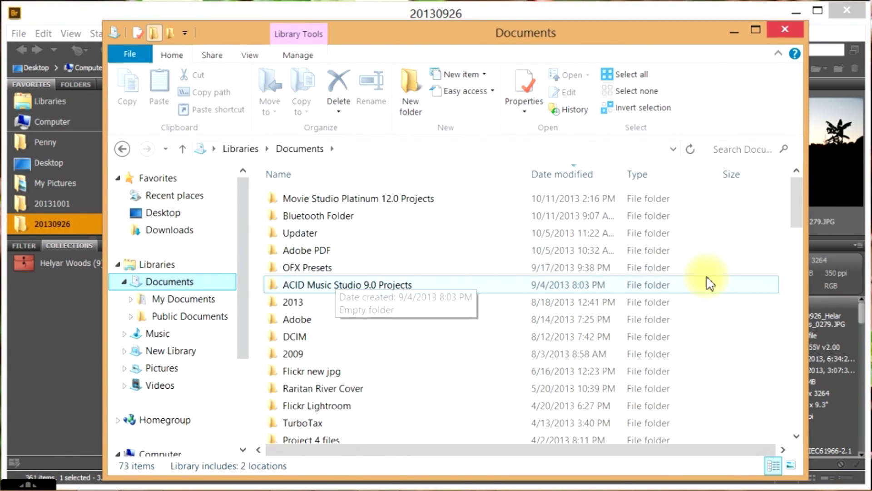
{"action": "left_click_drag", "start_coordinate": [801, 201], "coordinate": [793, 270]}
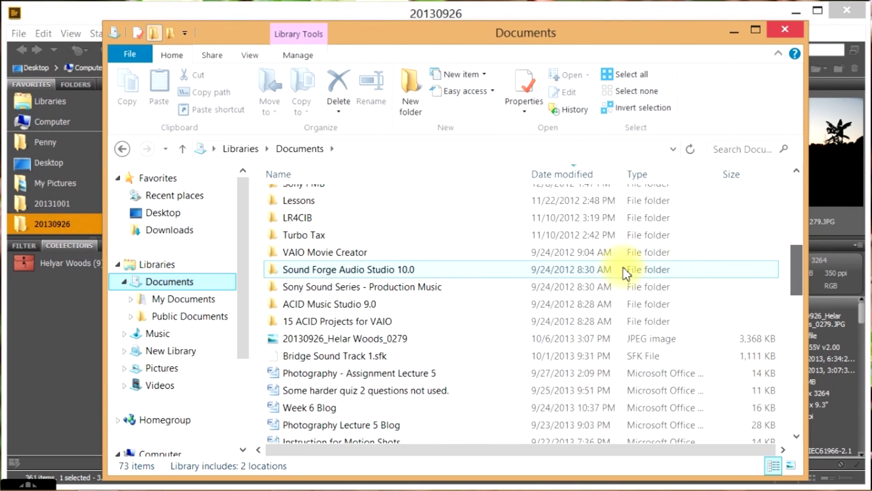
{"action": "left_click", "coordinate": [396, 346]}
{"action": "double_click", "coordinate": [396, 346]}
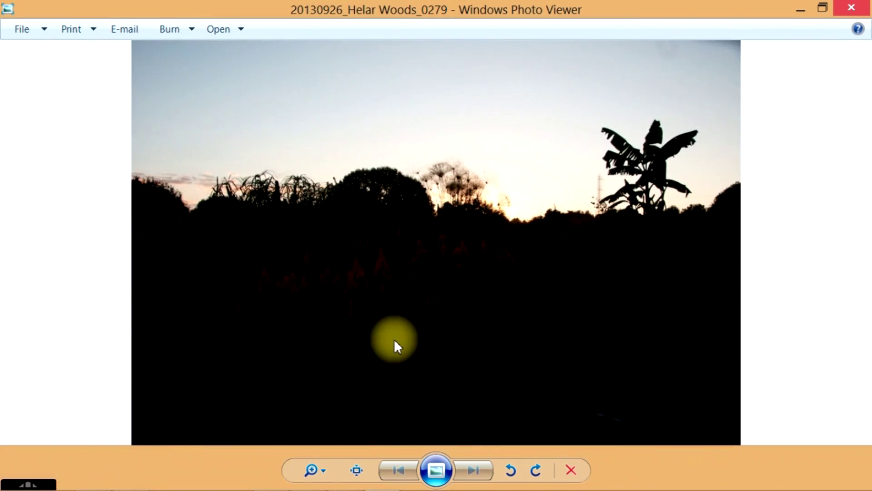